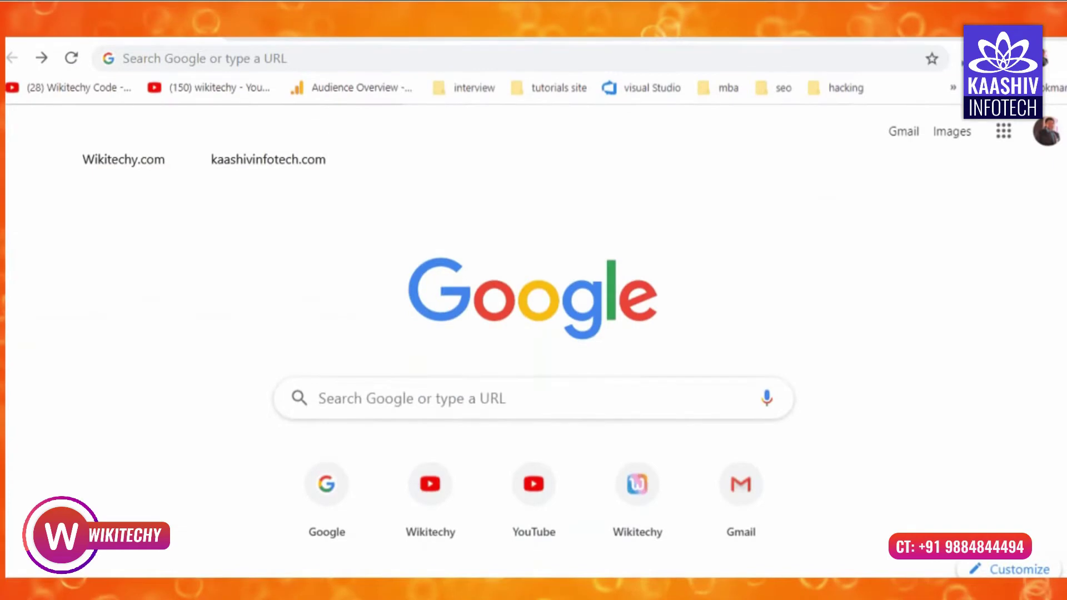
- Go from Chrome's Extensions page to the Chrome Web Store
{"action": "left_click", "coordinate": [1059, 58]}
{"action": "left_click", "coordinate": [1059, 58]}
{"action": "left_click", "coordinate": [1059, 59]}
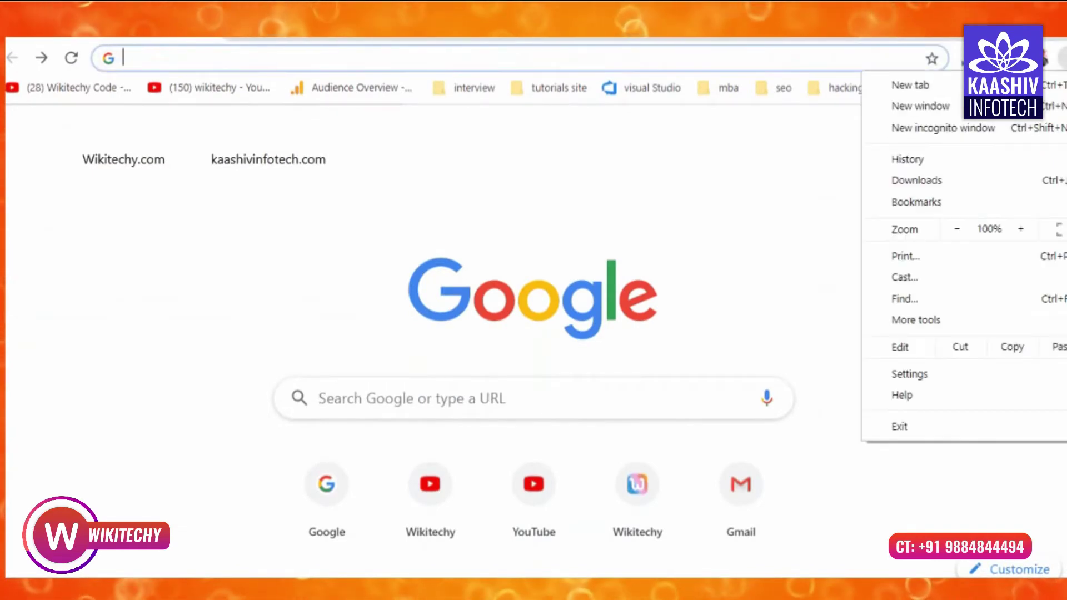
{"action": "mouse_move", "coordinate": [932, 324]}
{"action": "left_click", "coordinate": [731, 399]}
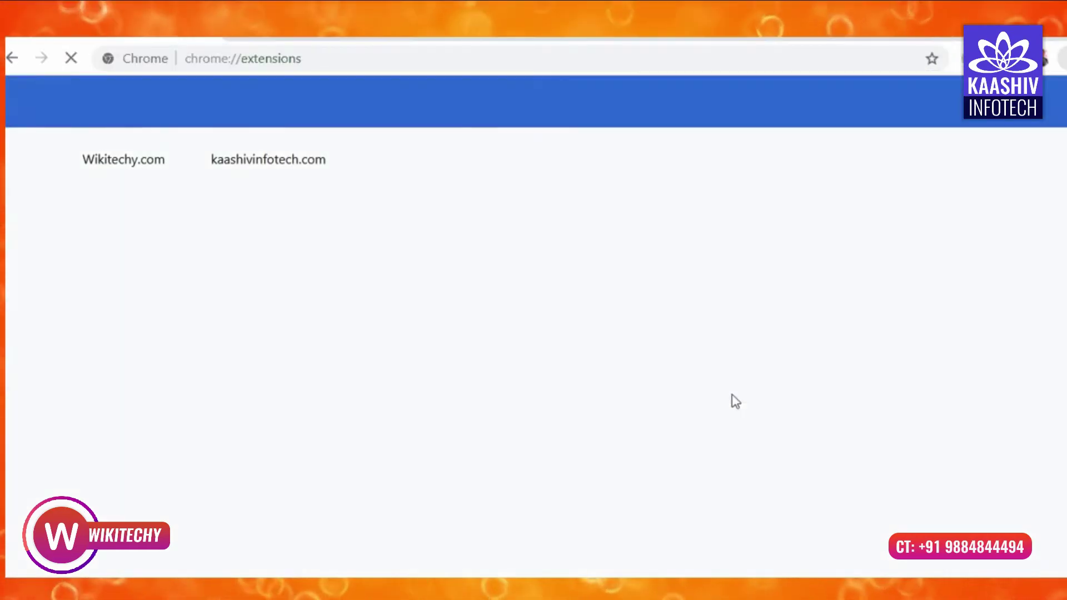
{"action": "left_click", "coordinate": [22, 109]}
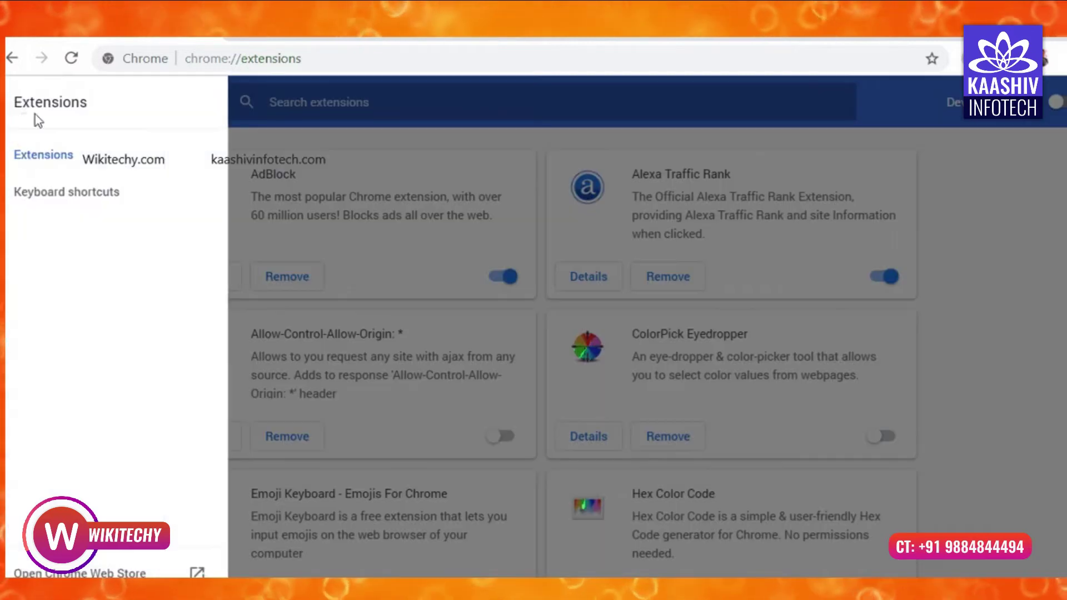
{"action": "left_click", "coordinate": [95, 570]}
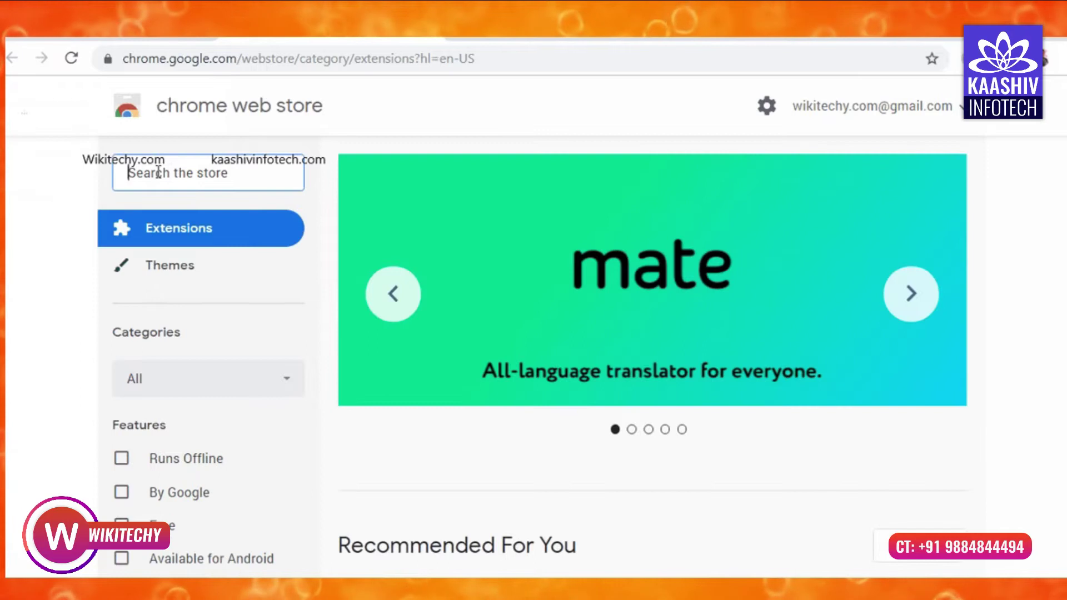
- Search the store for 'photo zoom for facebook' and add Photo Zoom for Facebook to Chrome
{"action": "type", "text": "photo zo"}
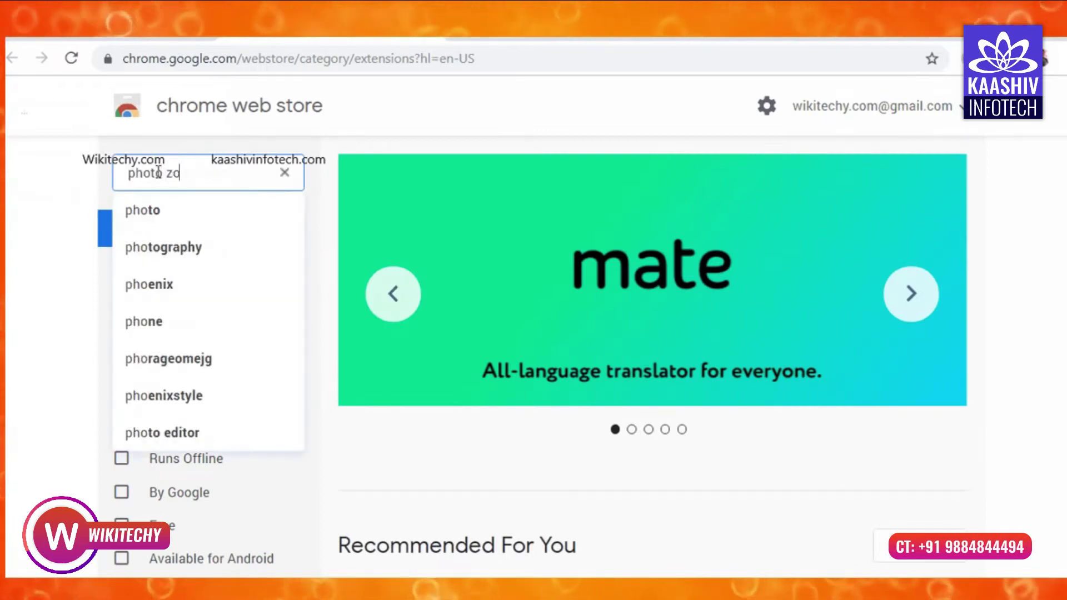
{"action": "type", "text": "om for facebook"}
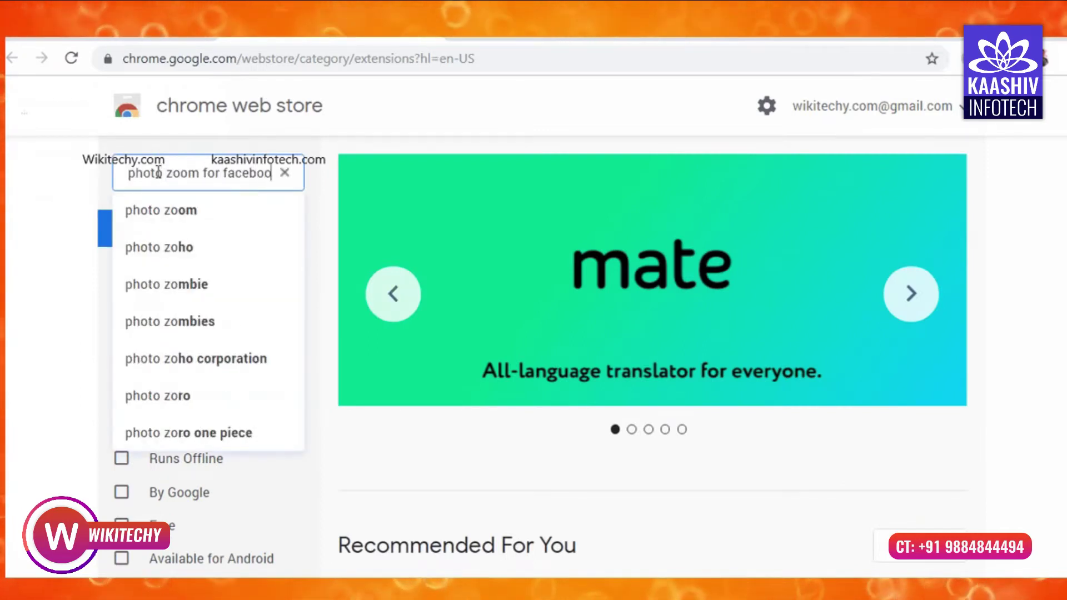
{"action": "key", "text": "Return"}
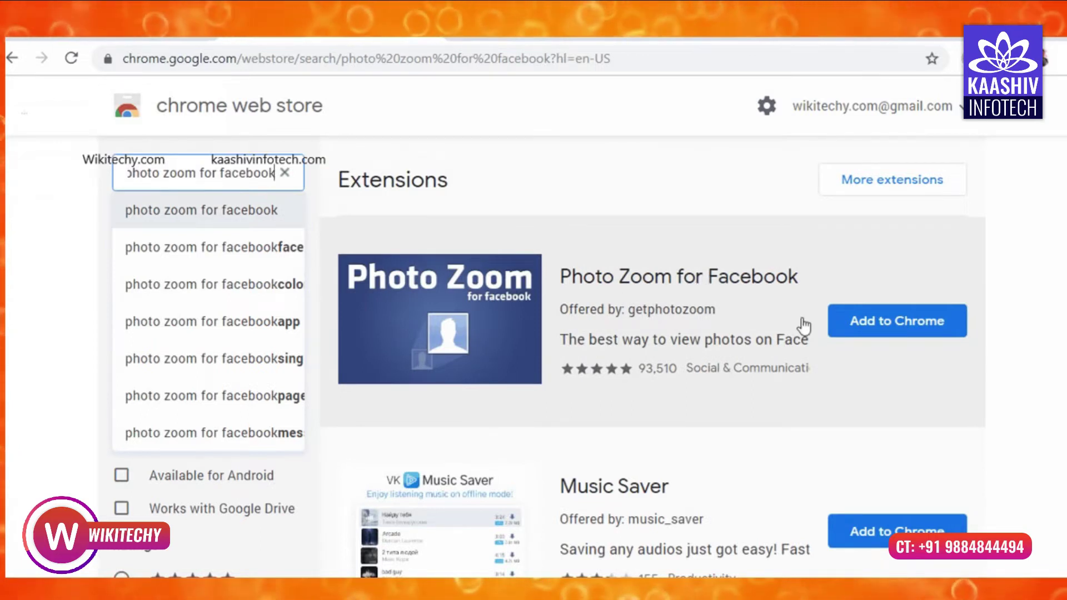
{"action": "left_click", "coordinate": [867, 328]}
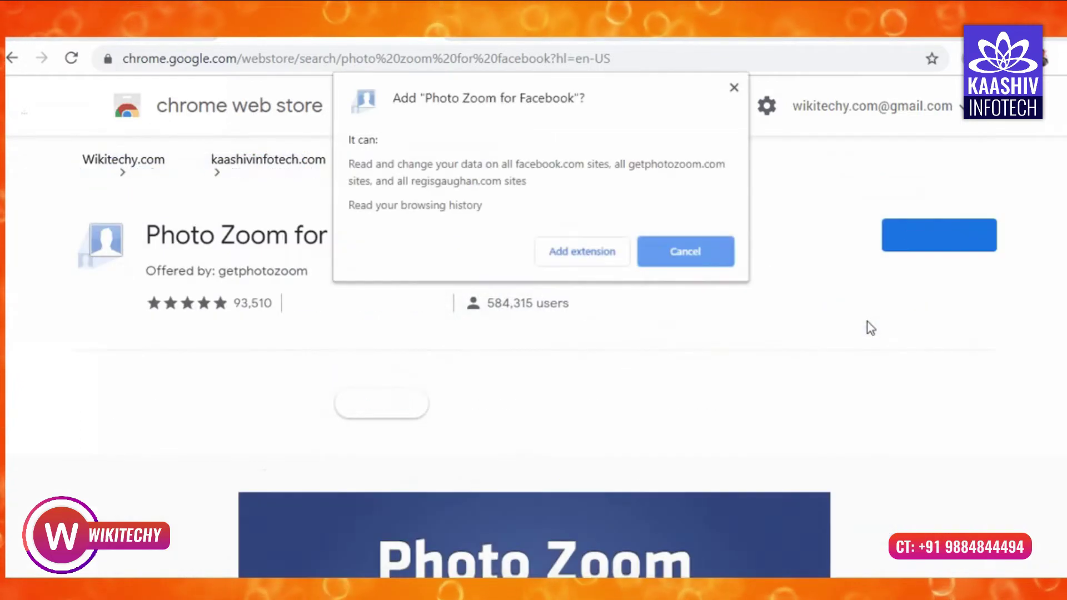
{"action": "left_click", "coordinate": [571, 251]}
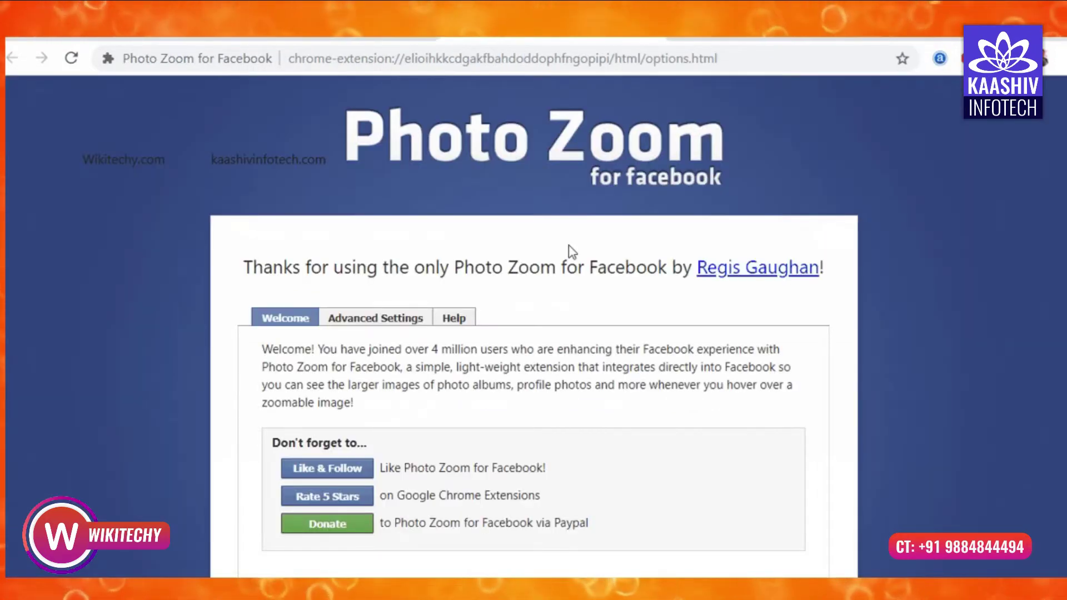
- Unlock Photo Zoom's Advanced Settings and select the Toggle Shortcut and force zoom labels
{"action": "scroll", "coordinate": [470, 253], "scroll_direction": "down", "scroll_amount": 2}
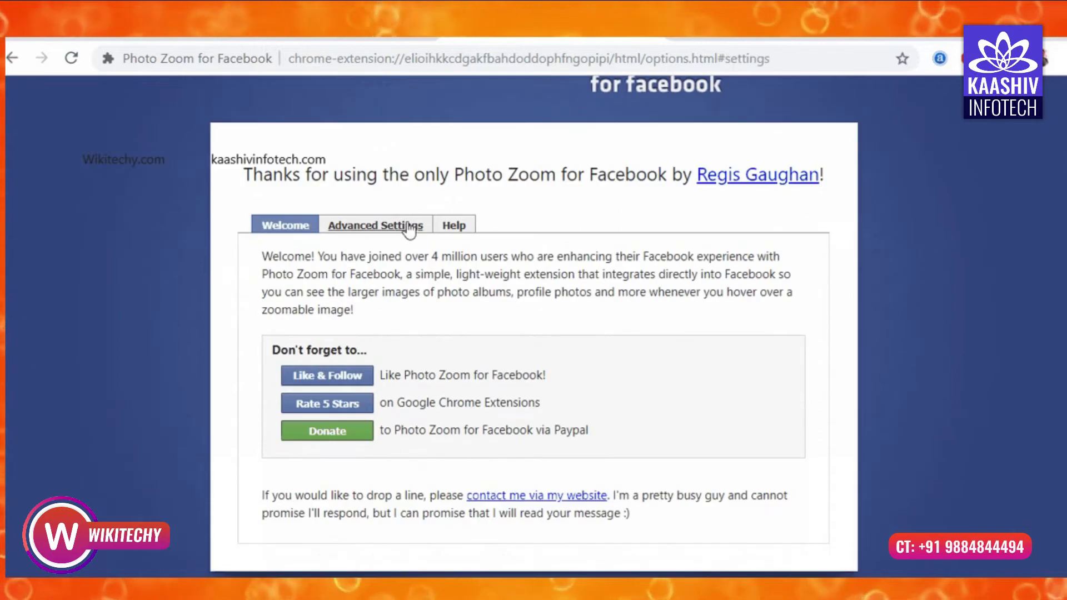
{"action": "left_click", "coordinate": [410, 229]}
{"action": "scroll", "coordinate": [471, 292], "scroll_direction": "down", "scroll_amount": 2}
{"action": "left_click", "coordinate": [523, 329]}
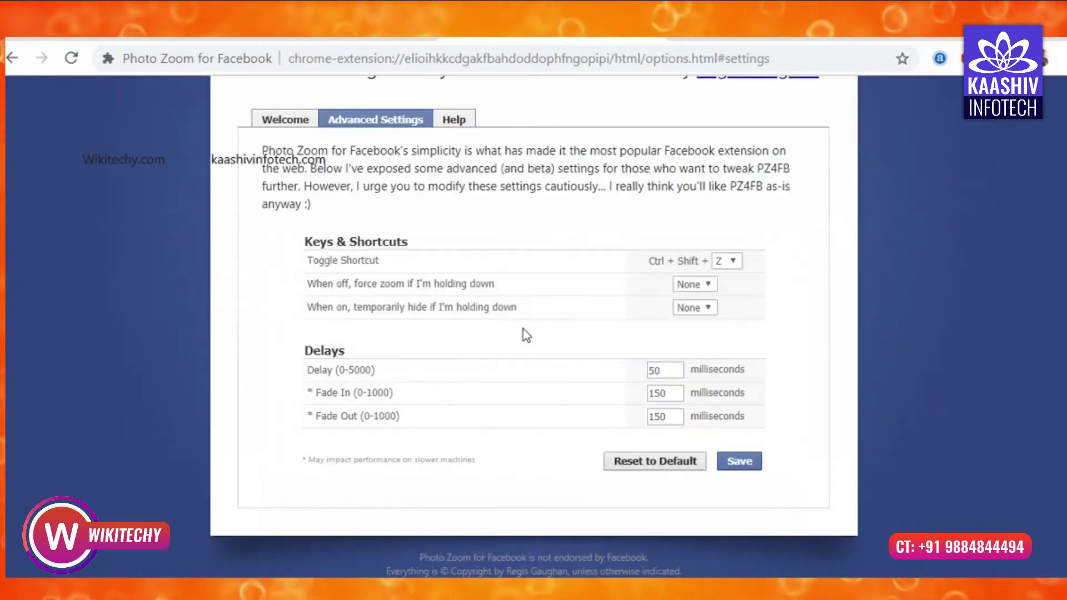
{"action": "left_click_drag", "start_coordinate": [309, 267], "coordinate": [426, 270]}
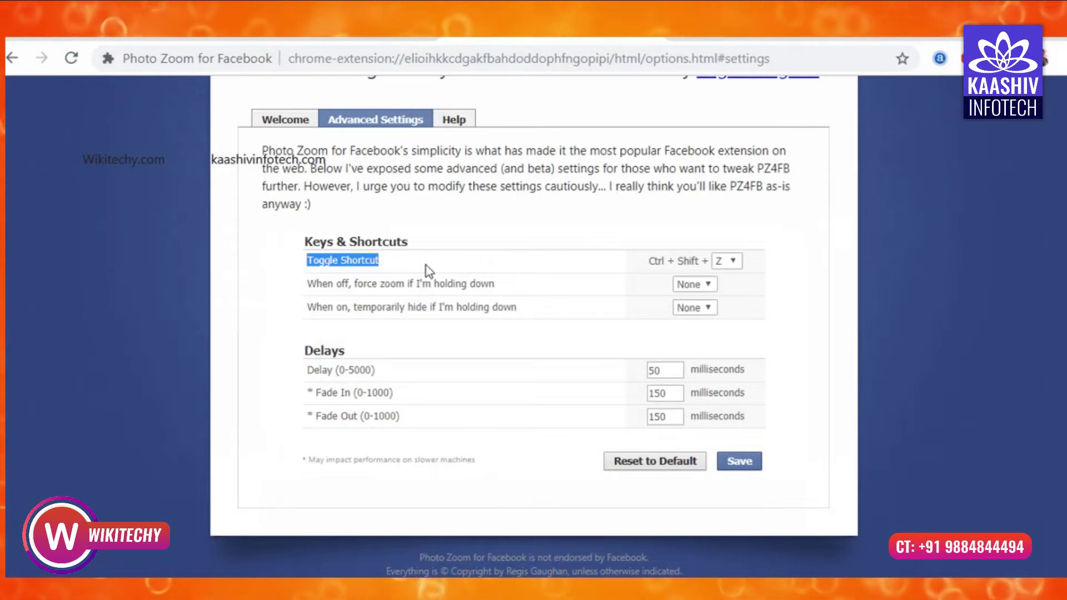
{"action": "left_click_drag", "start_coordinate": [305, 284], "coordinate": [489, 282]}
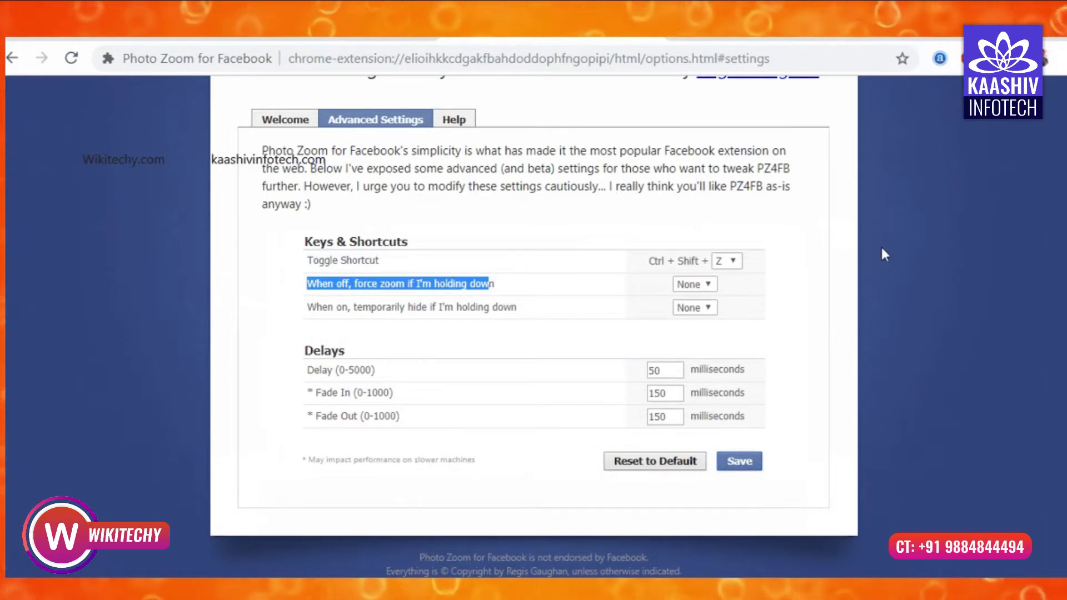
- Open and dismiss the extension's right-click menu, then go back to the New Tab page
{"action": "scroll", "coordinate": [883, 250], "scroll_direction": "up", "scroll_amount": 3}
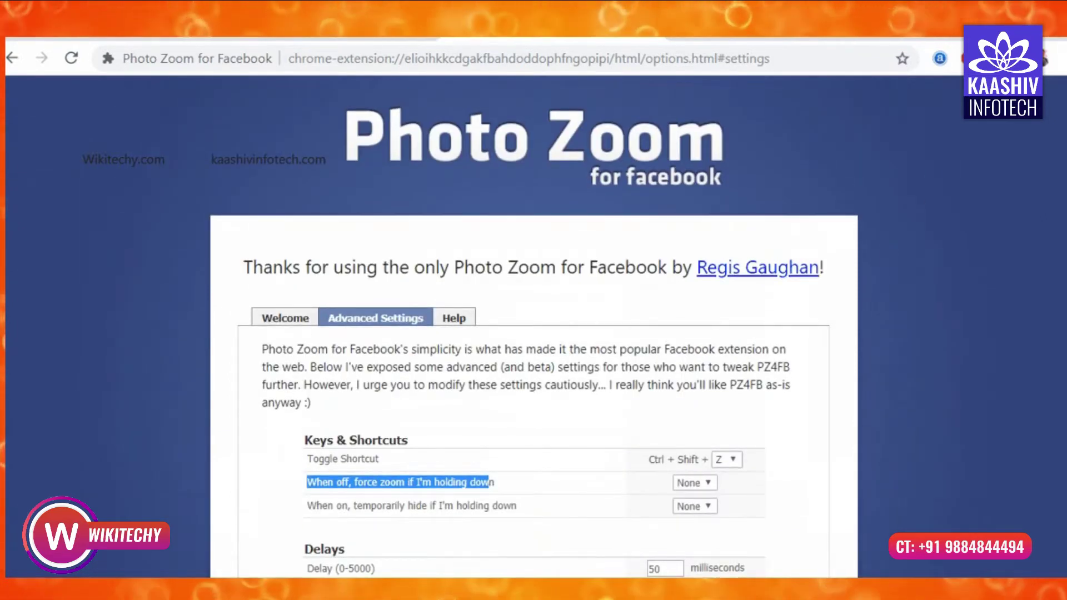
{"action": "right_click", "coordinate": [989, 59]}
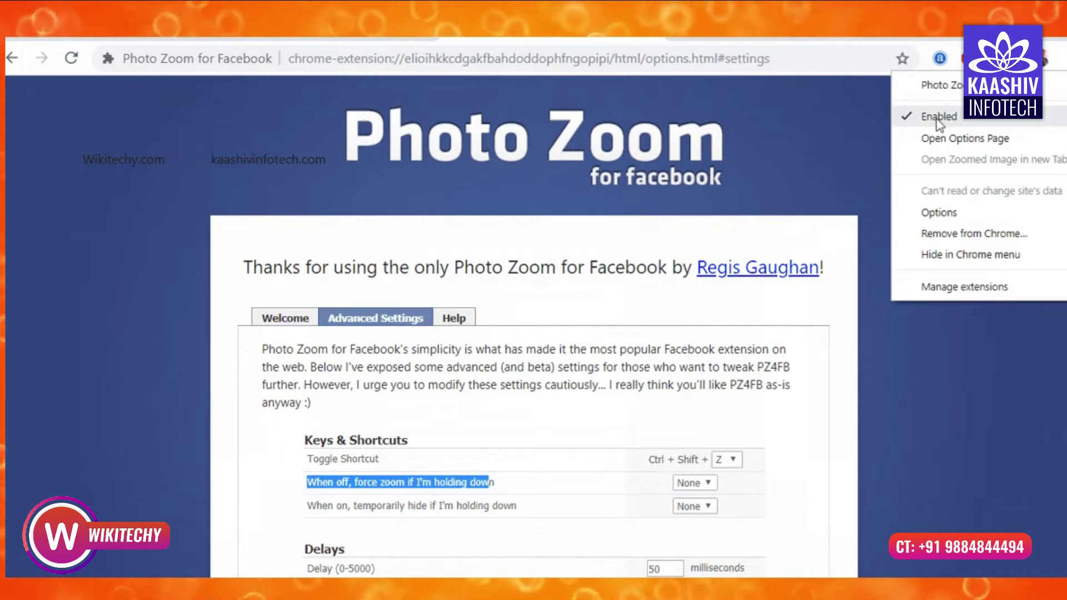
{"action": "left_click", "coordinate": [806, 164]}
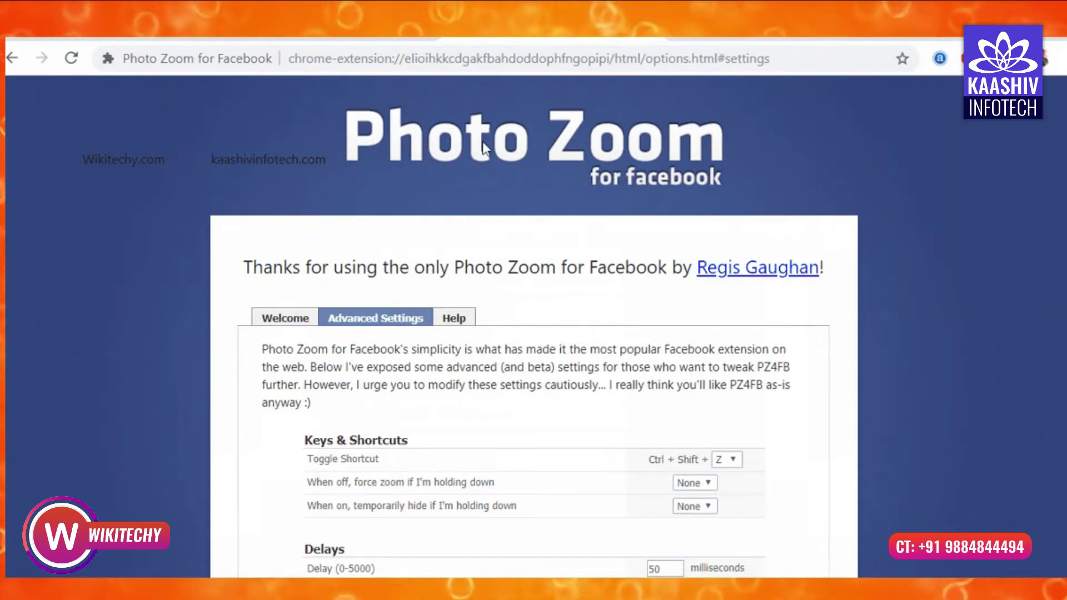
{"action": "key", "text": "alt+Left"}
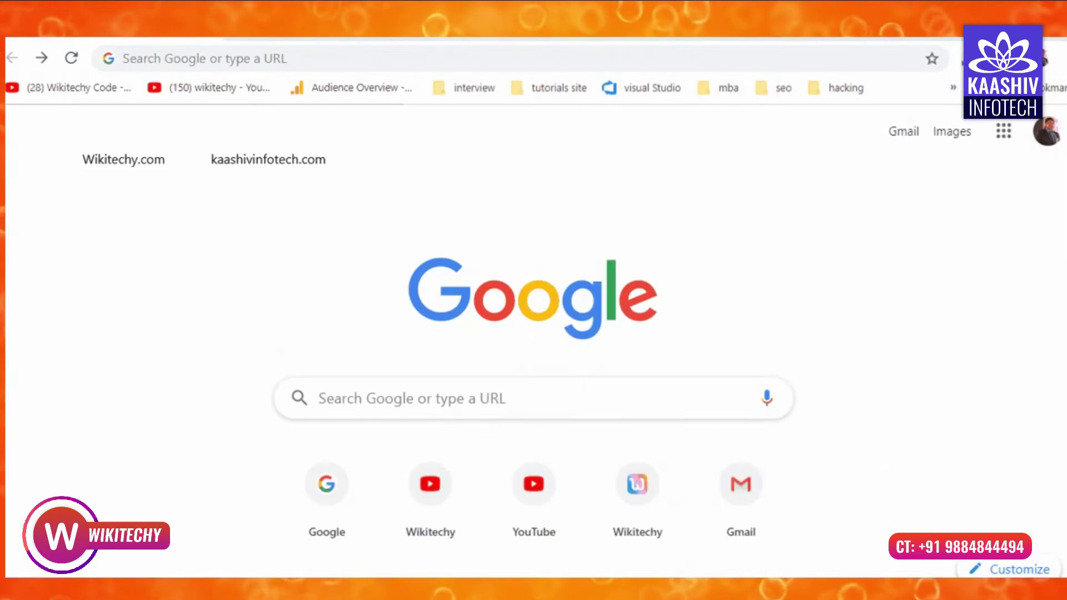
- Open Chrome's installed Extensions page and its side panel
{"action": "key", "text": "alt+f"}
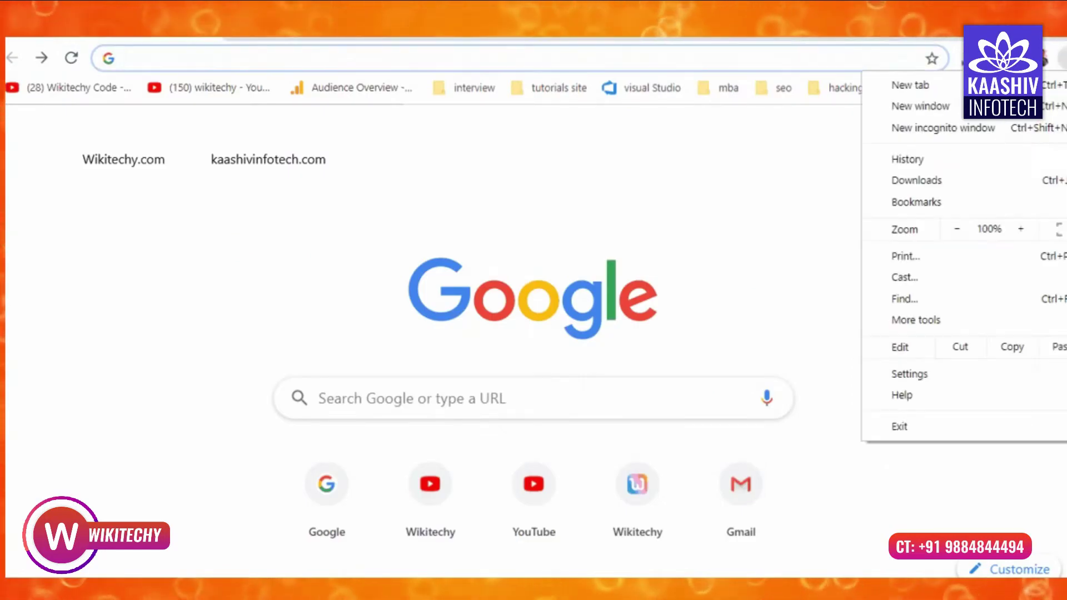
{"action": "mouse_move", "coordinate": [916, 320]}
{"action": "left_click", "coordinate": [735, 394]}
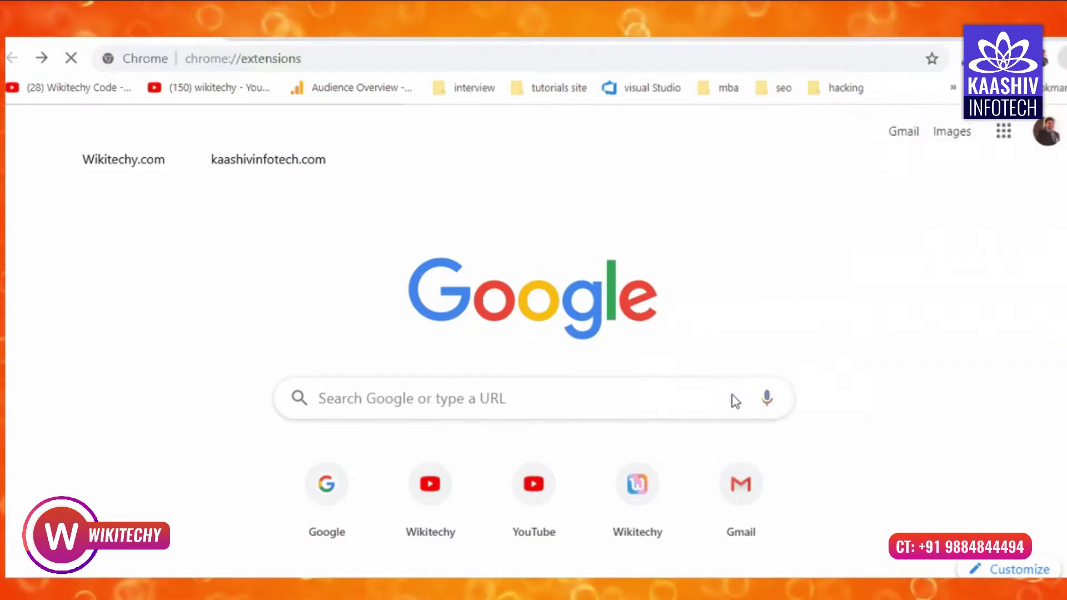
{"action": "left_click", "coordinate": [23, 104]}
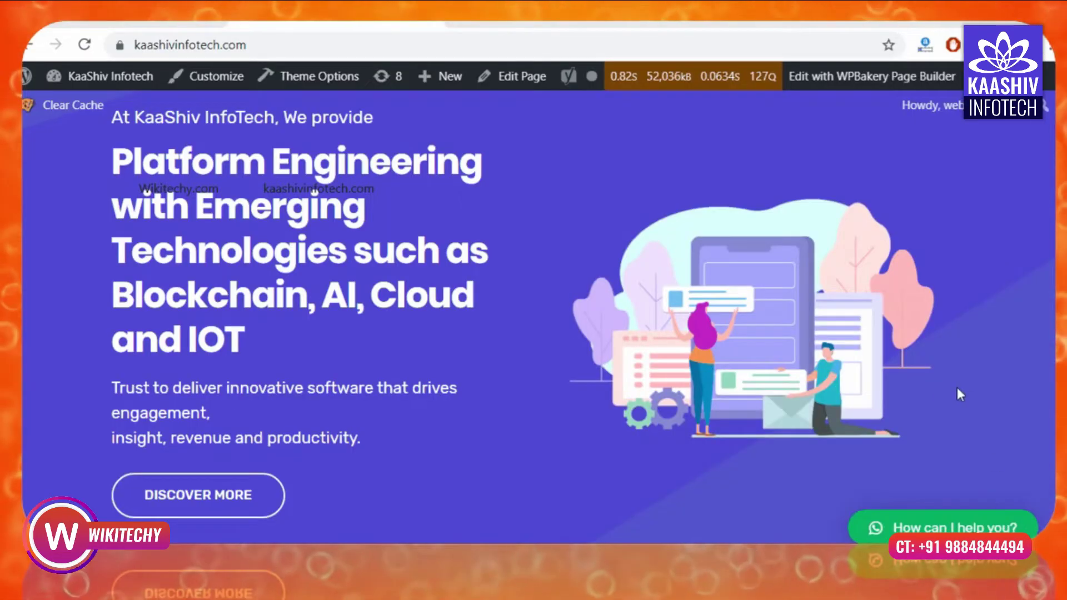
- Switch to the KaaShiv InfoTech Facebook tab and open and close Photo Zoom's menu
{"action": "left_click", "coordinate": [195, 26]}
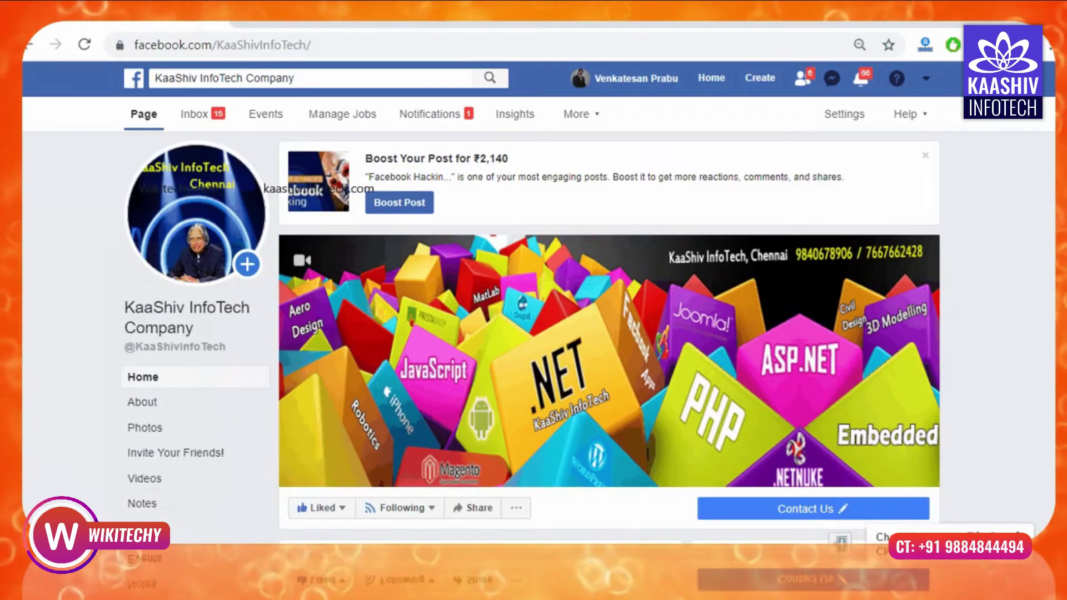
{"action": "scroll", "coordinate": [930, 518], "scroll_direction": "down", "scroll_amount": 10}
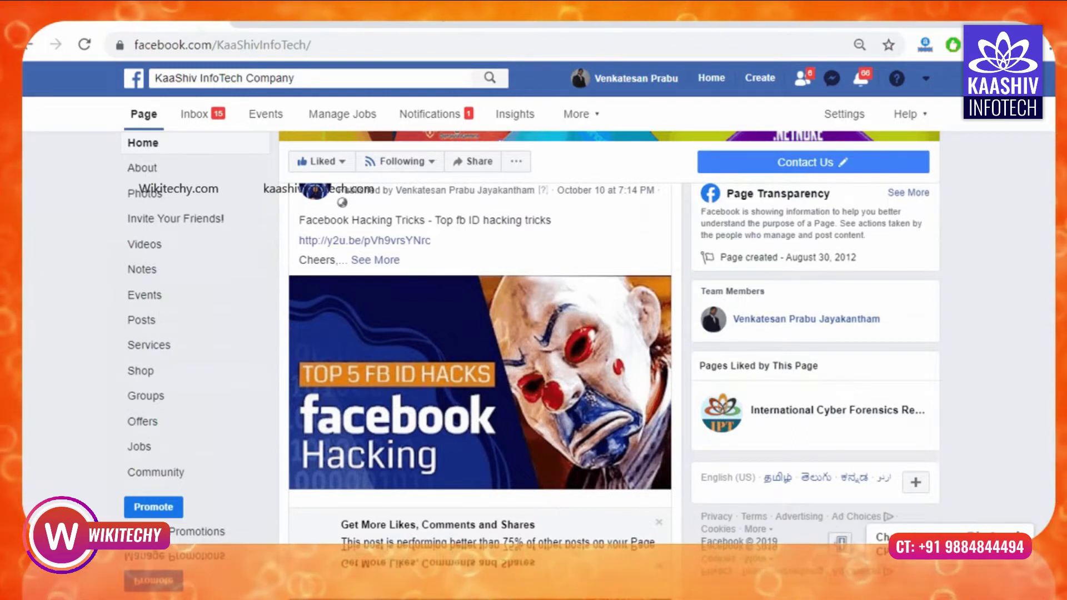
{"action": "right_click", "coordinate": [982, 44]}
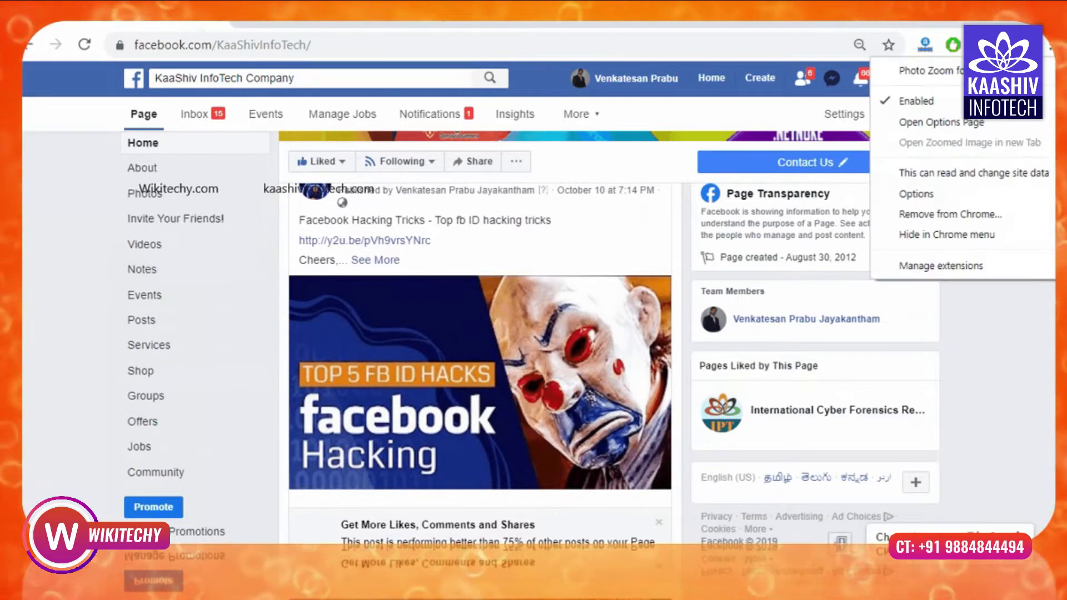
{"action": "left_click", "coordinate": [1009, 346]}
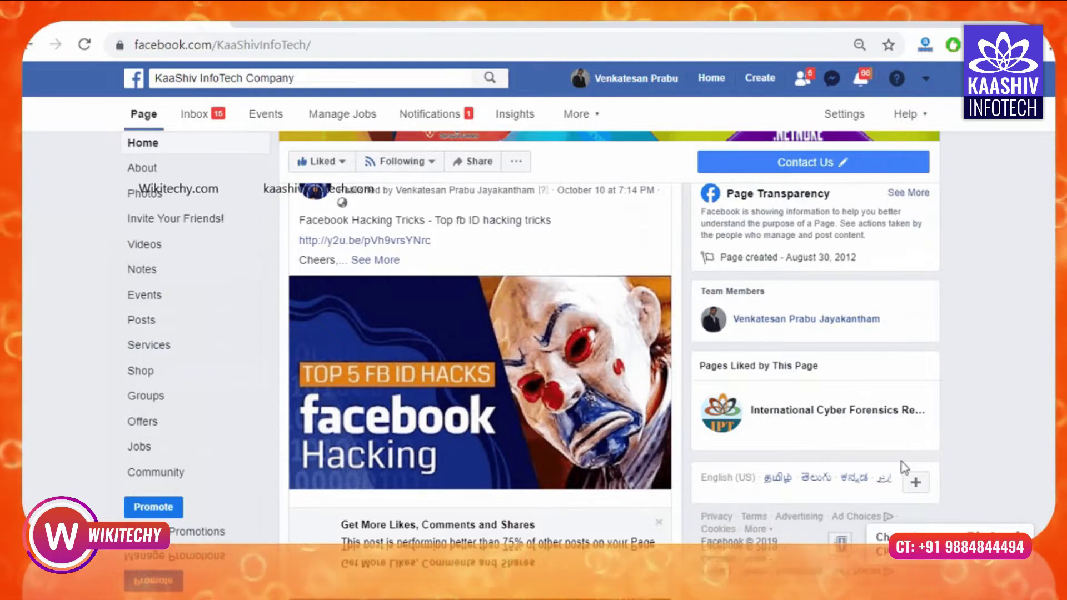
- Scroll through the KaaShiv InfoTech Company page posts, then go Home to the News Feed
{"action": "scroll", "coordinate": [1002, 391], "scroll_direction": "up", "scroll_amount": 5}
{"action": "scroll", "coordinate": [1002, 391], "scroll_direction": "up", "scroll_amount": 5}
{"action": "scroll", "coordinate": [1002, 391], "scroll_direction": "up", "scroll_amount": 5}
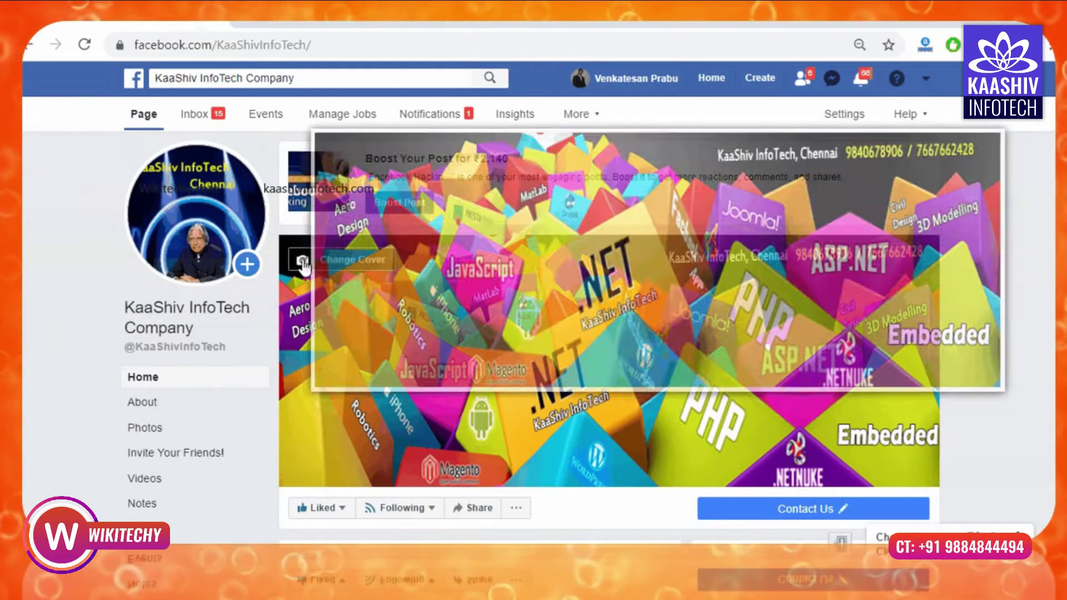
{"action": "mouse_move", "coordinate": [247, 204]}
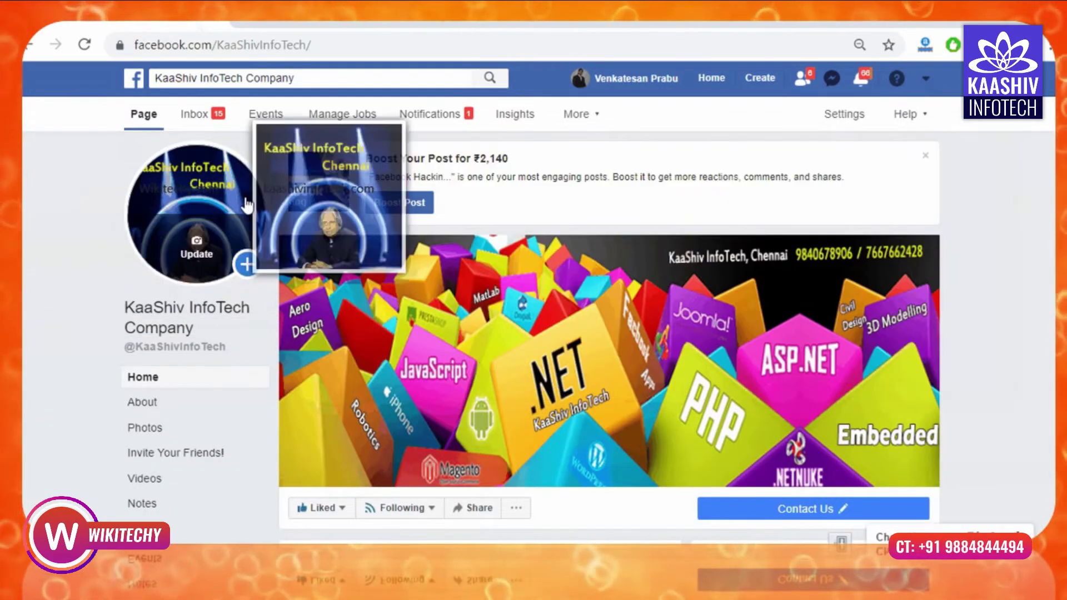
{"action": "scroll", "coordinate": [247, 205], "scroll_direction": "down", "scroll_amount": 6}
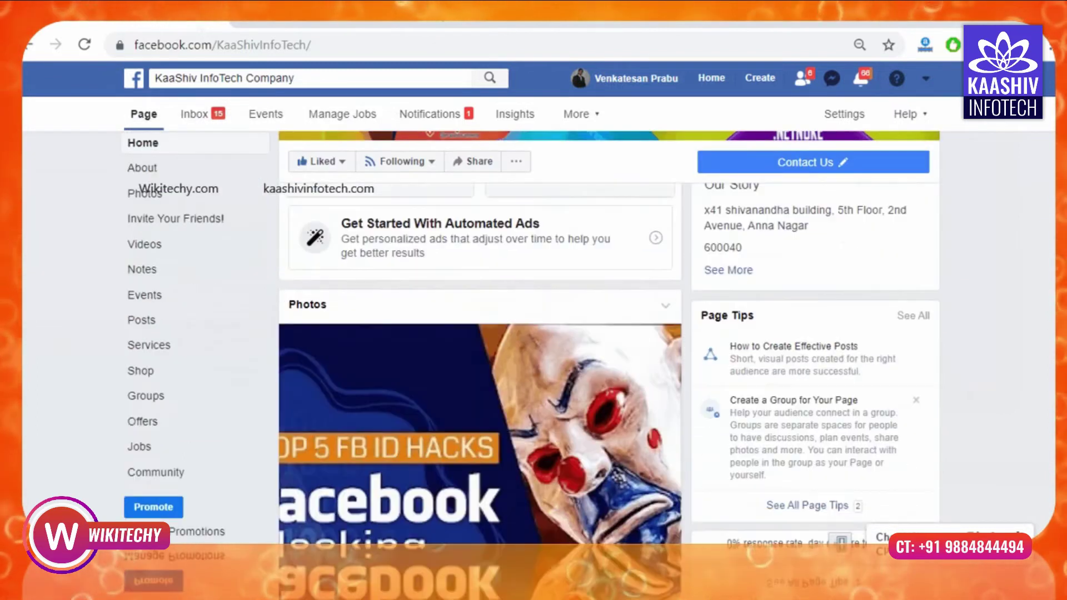
{"action": "scroll", "coordinate": [250, 300], "scroll_direction": "down", "scroll_amount": 6}
{"action": "scroll", "coordinate": [250, 301], "scroll_direction": "up", "scroll_amount": 8}
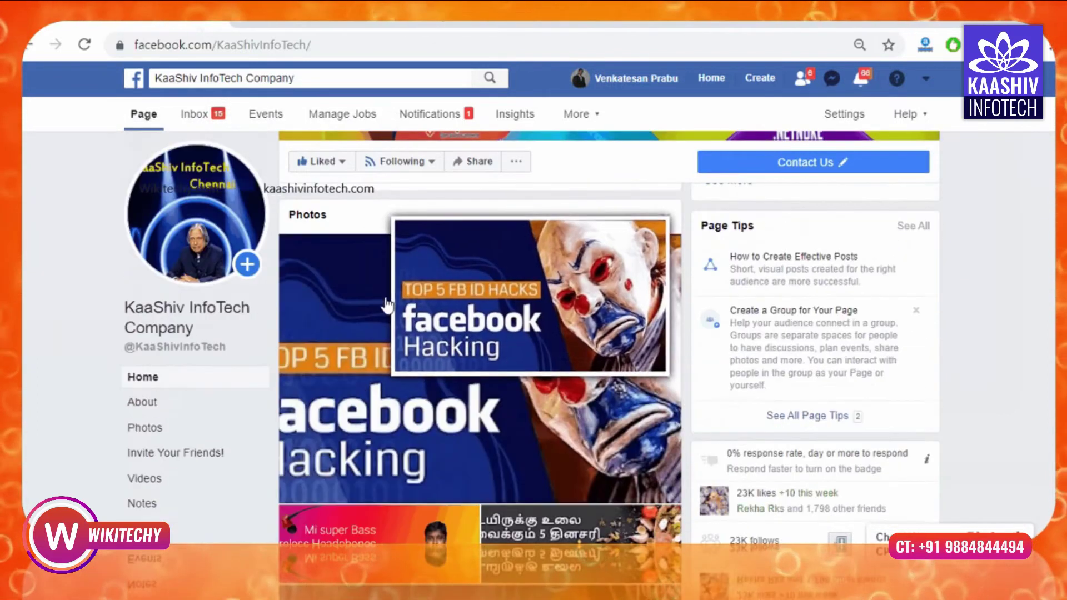
{"action": "scroll", "coordinate": [387, 305], "scroll_direction": "down", "scroll_amount": 4}
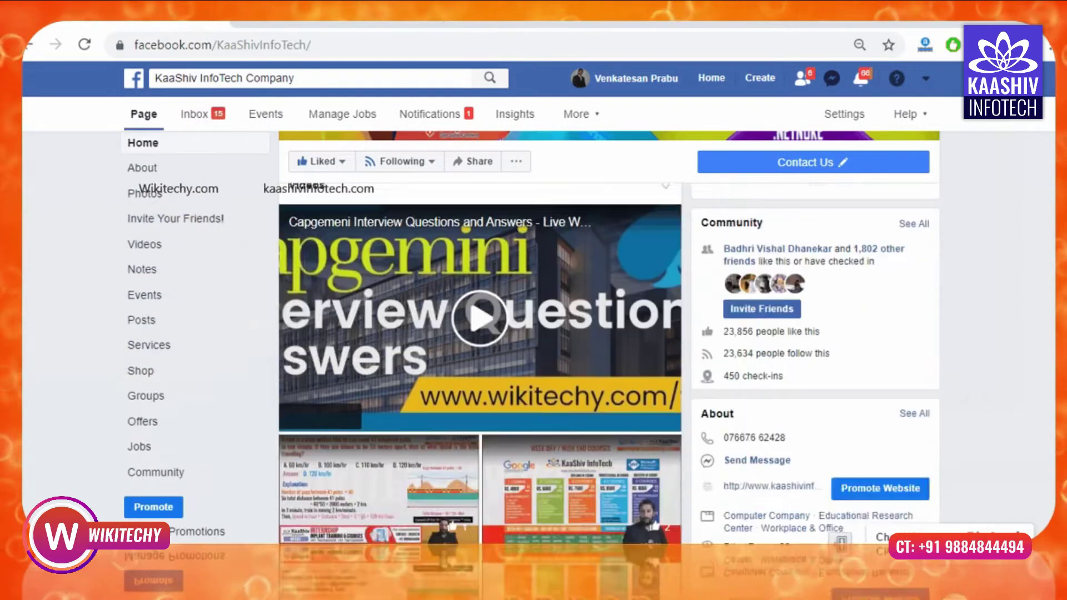
{"action": "scroll", "coordinate": [445, 269], "scroll_direction": "down", "scroll_amount": 10}
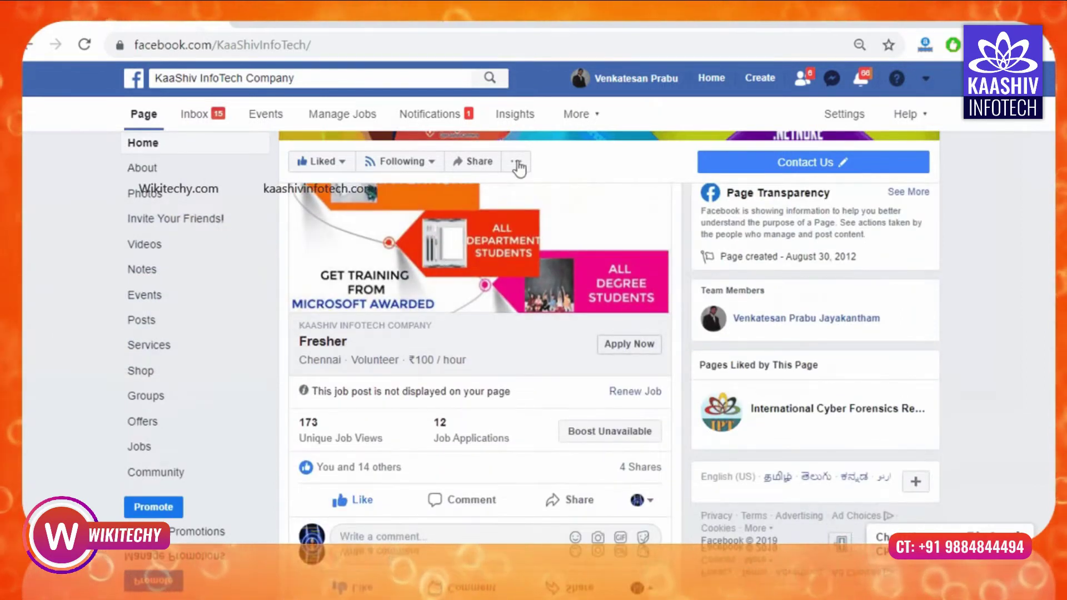
{"action": "scroll", "coordinate": [519, 167], "scroll_direction": "up", "scroll_amount": 12}
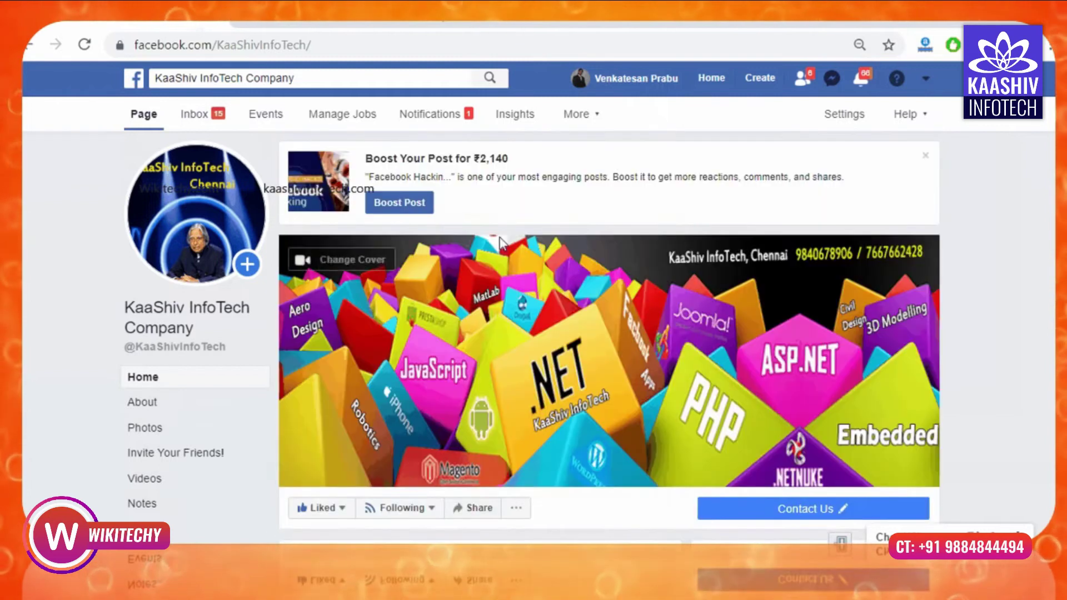
{"action": "left_click", "coordinate": [707, 85]}
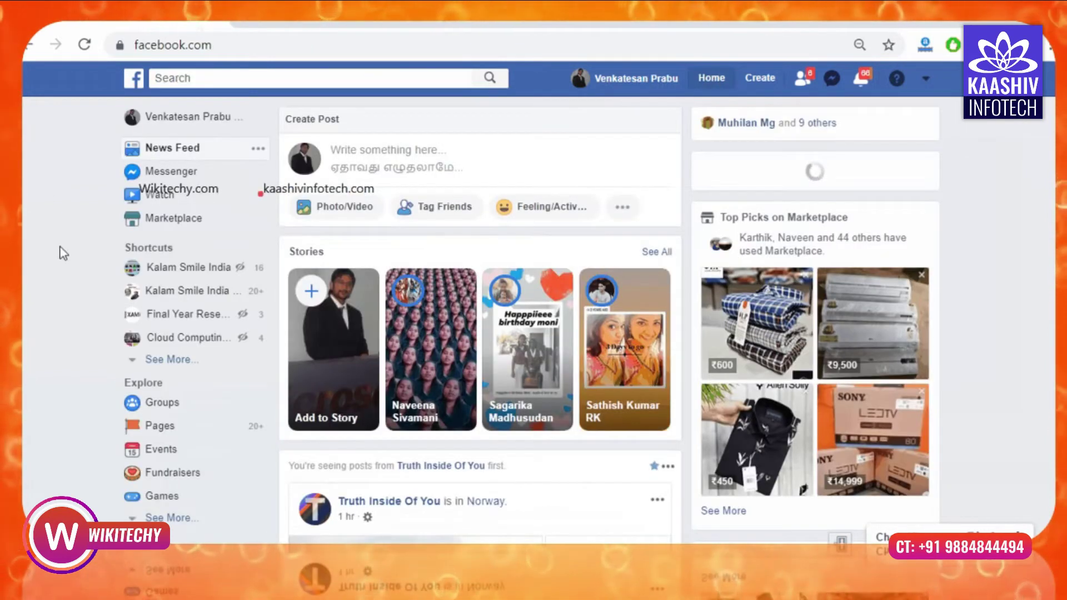
- Scroll through the News Feed posts, then select facebook.com in the address bar
{"action": "scroll", "coordinate": [63, 253], "scroll_direction": "down", "scroll_amount": 15}
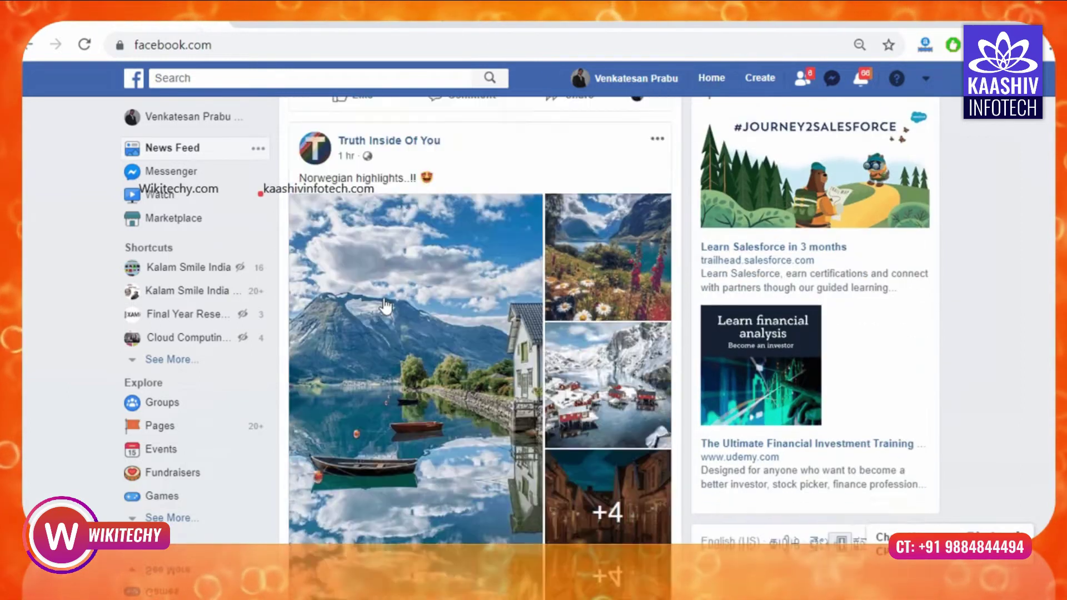
{"action": "scroll", "coordinate": [386, 307], "scroll_direction": "down", "scroll_amount": 5}
{"action": "scroll", "coordinate": [420, 213], "scroll_direction": "up", "scroll_amount": 2}
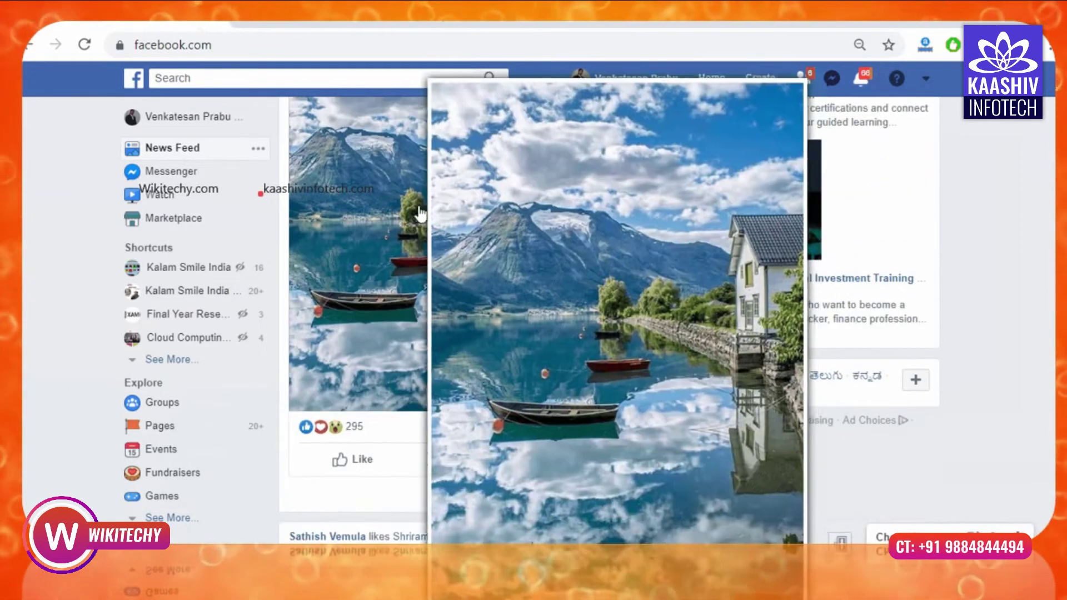
{"action": "scroll", "coordinate": [1052, 381], "scroll_direction": "up", "scroll_amount": 2}
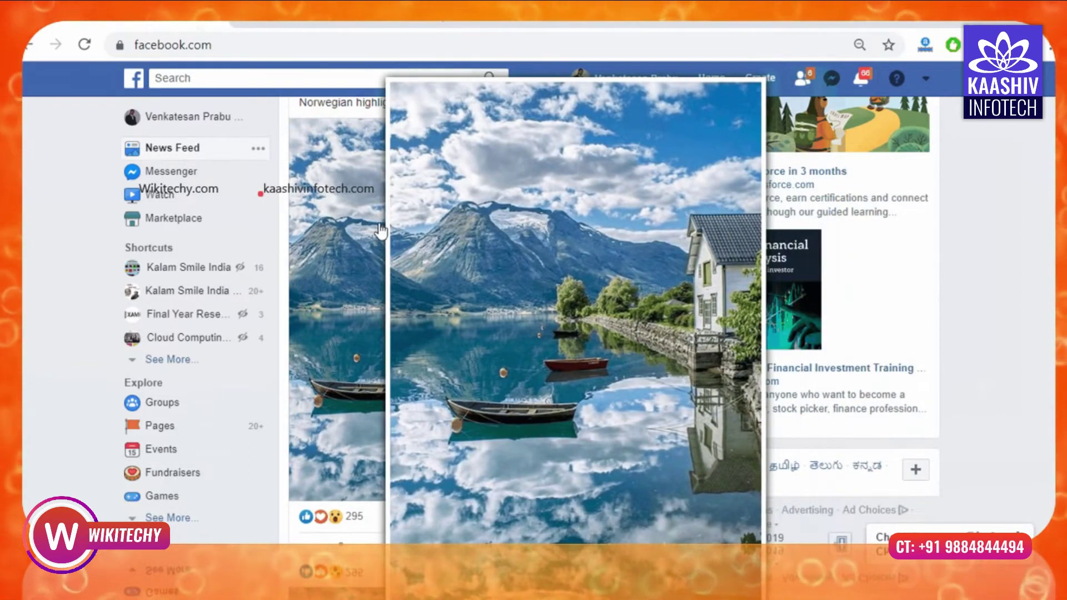
{"action": "scroll", "coordinate": [945, 340], "scroll_direction": "down", "scroll_amount": 12}
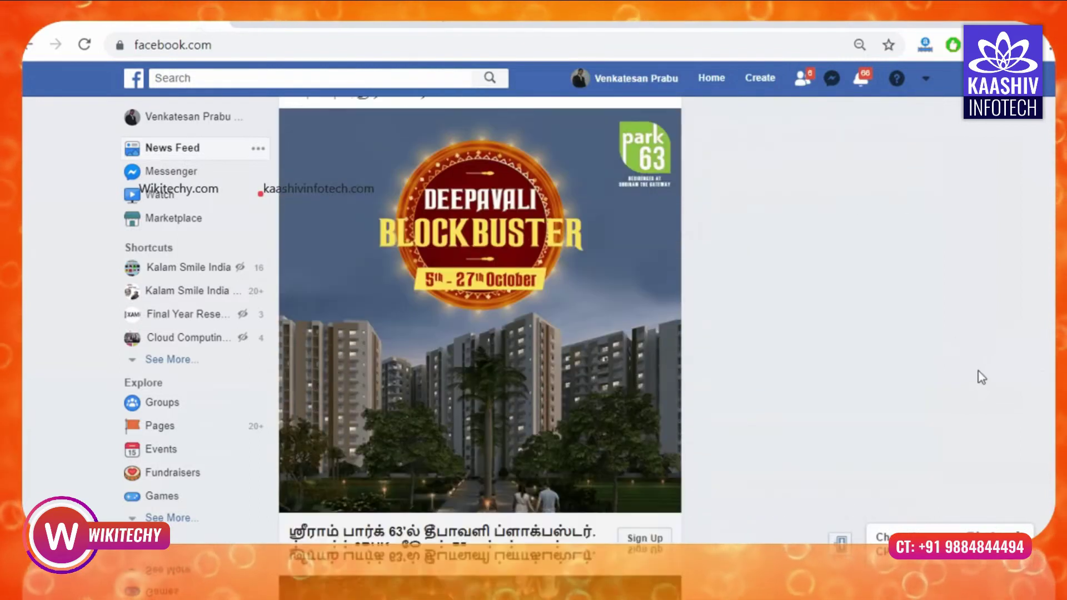
{"action": "scroll", "coordinate": [983, 377], "scroll_direction": "down", "scroll_amount": 2}
{"action": "scroll", "coordinate": [606, 298], "scroll_direction": "down", "scroll_amount": 6}
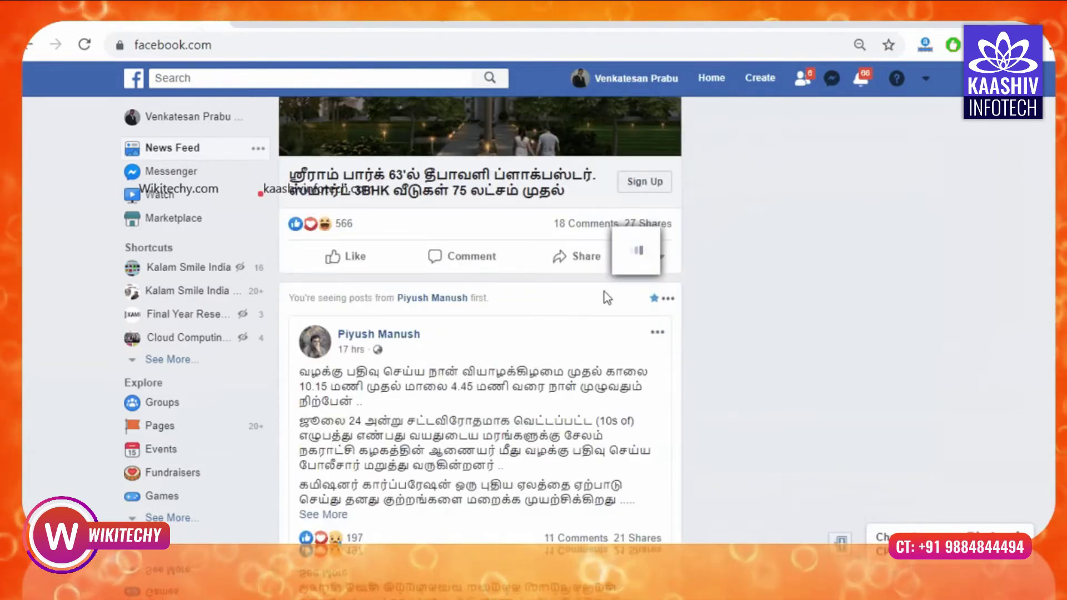
{"action": "scroll", "coordinate": [606, 298], "scroll_direction": "down", "scroll_amount": 8}
{"action": "scroll", "coordinate": [604, 299], "scroll_direction": "down", "scroll_amount": 5}
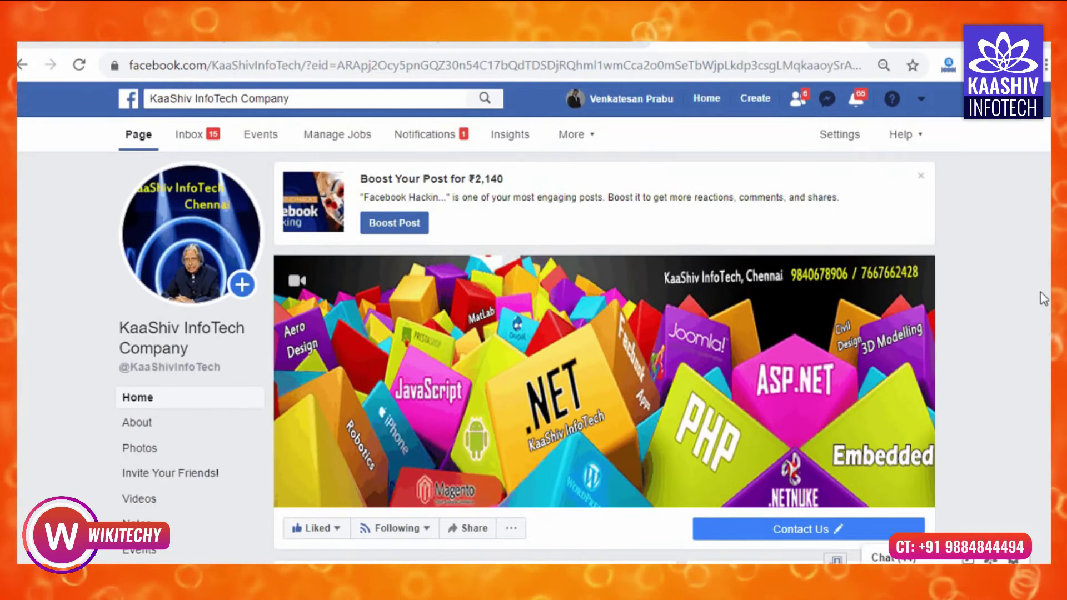
{"action": "left_click_drag", "start_coordinate": [206, 65], "coordinate": [131, 65]}
- Dismiss the Facebook search suggestions, then go via the Extensions page to the Chrome Web Store
{"action": "left_click", "coordinate": [302, 97]}
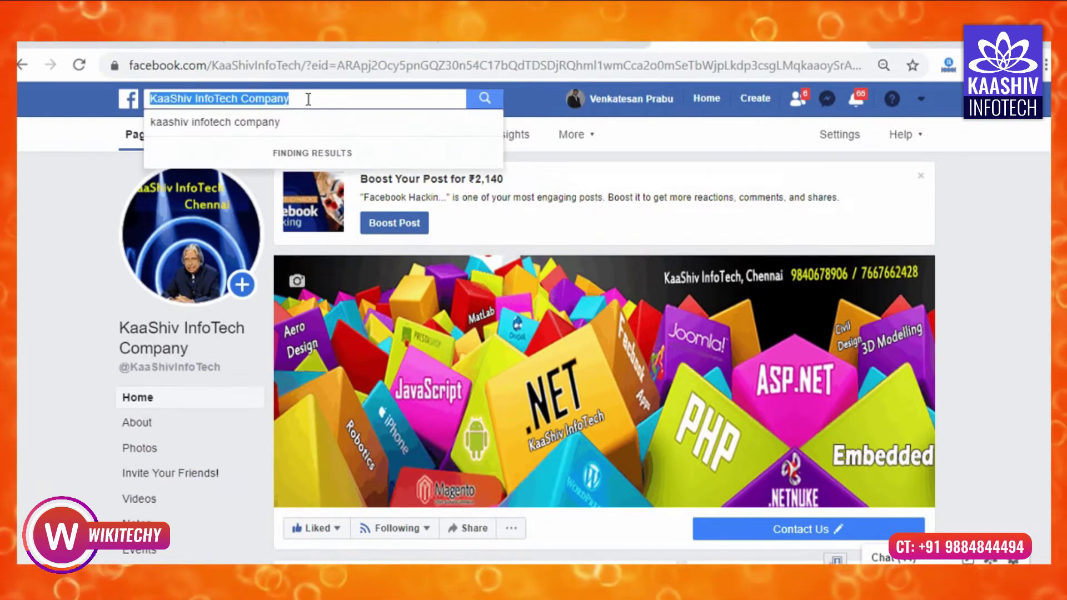
{"action": "left_click", "coordinate": [84, 188]}
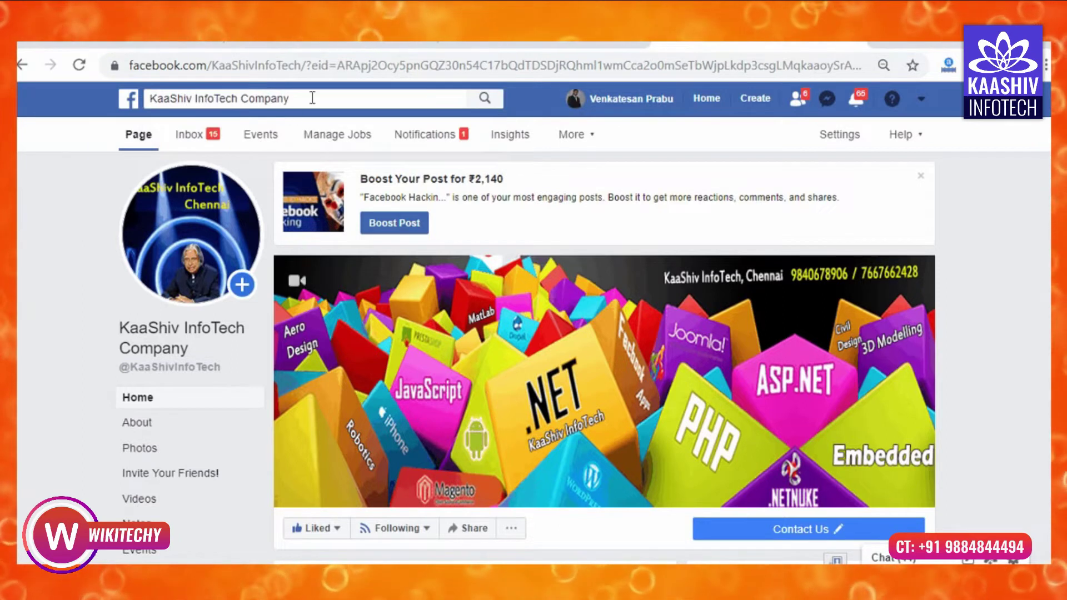
{"action": "left_click", "coordinate": [1046, 65]}
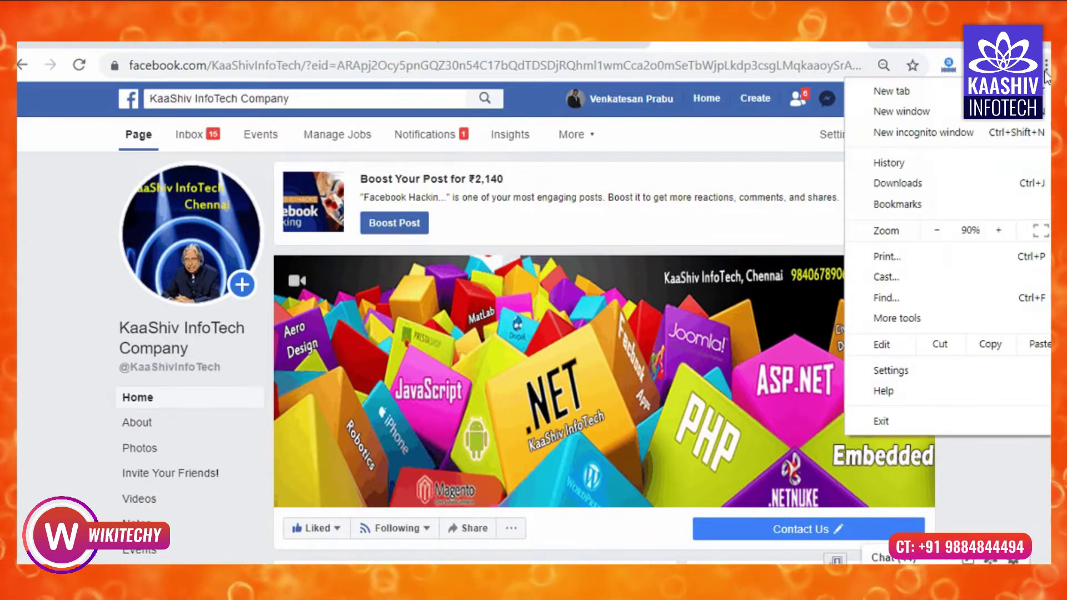
{"action": "mouse_move", "coordinate": [925, 319]}
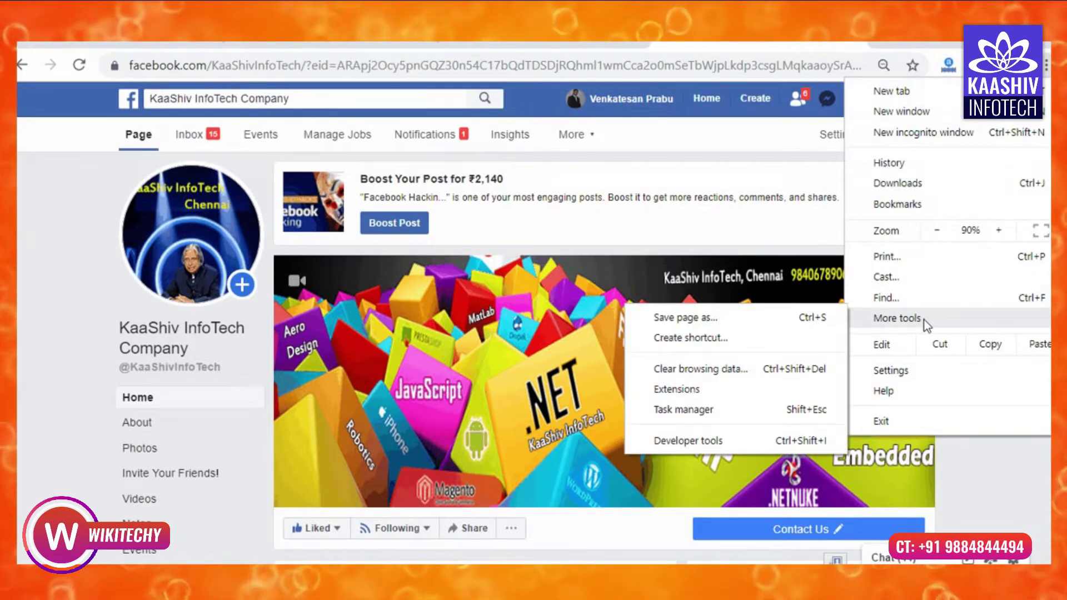
{"action": "left_click", "coordinate": [729, 391]}
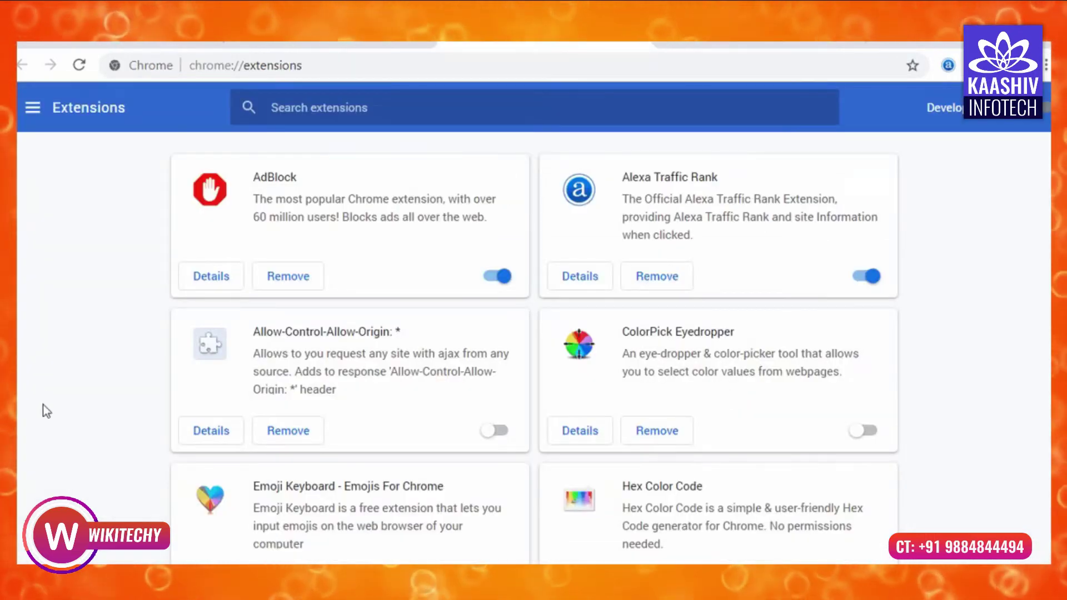
{"action": "scroll", "coordinate": [83, 423], "scroll_direction": "down", "scroll_amount": 10}
{"action": "left_click", "coordinate": [33, 108]}
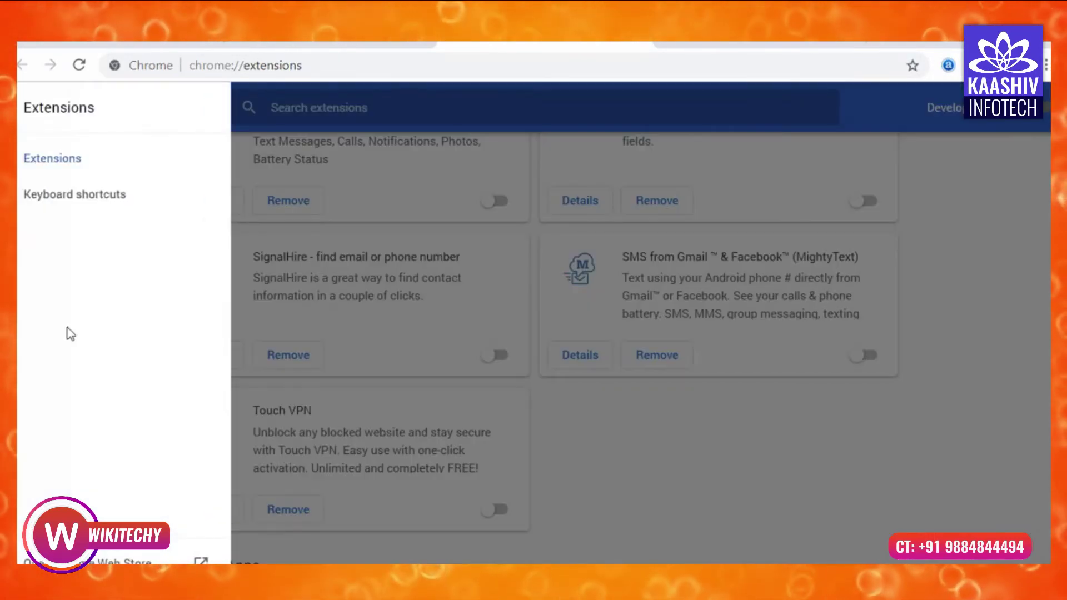
{"action": "left_click", "coordinate": [125, 554]}
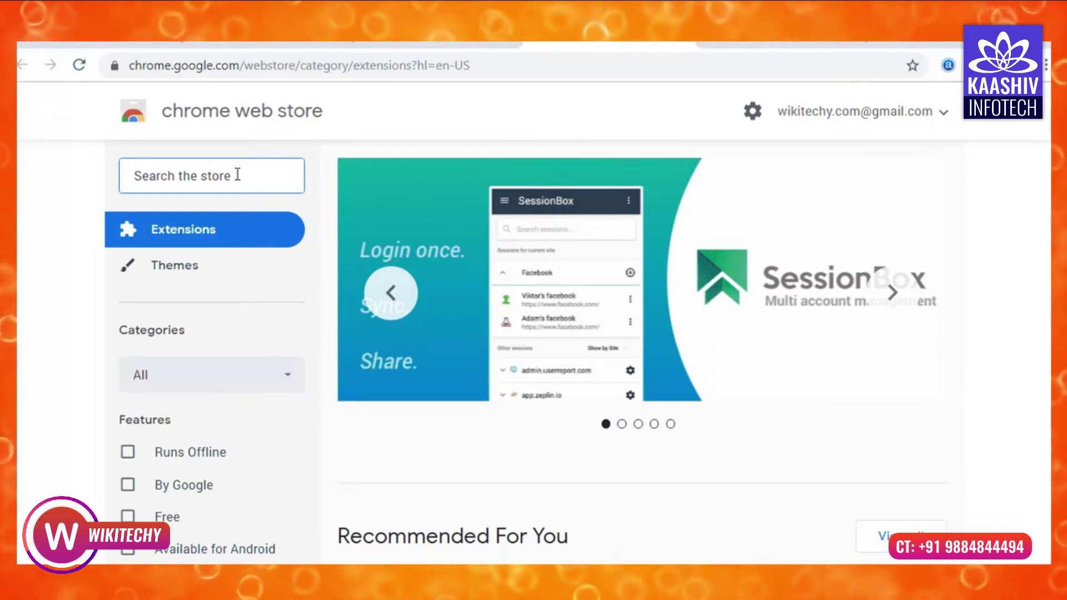
- Search the store for 'change facebook' and add Color Changer for Facebook to Chrome
{"action": "type", "text": "change fa"}
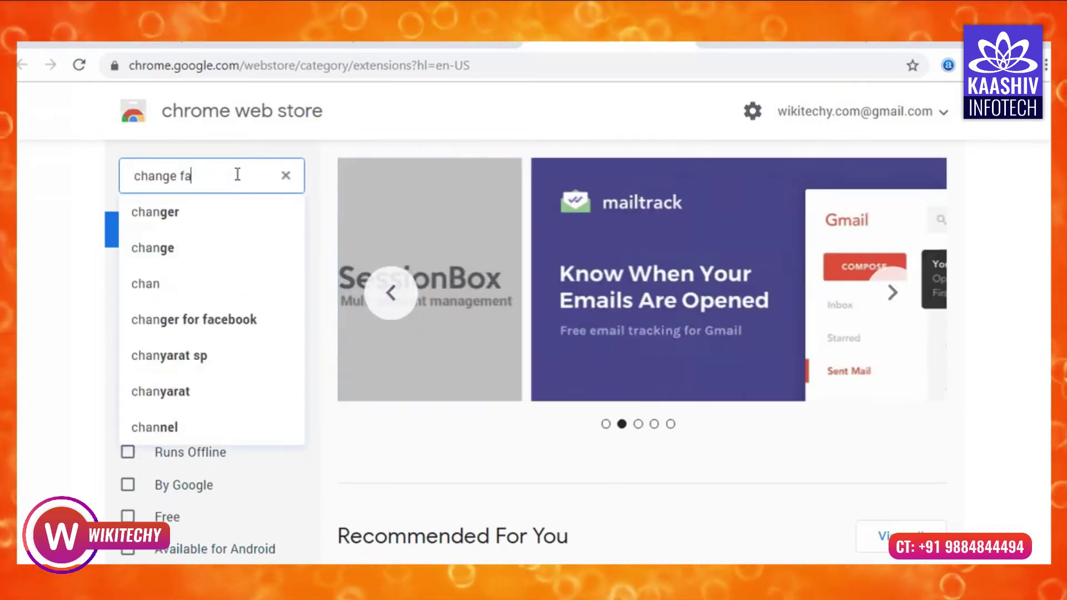
{"action": "type", "text": "cebook"}
{"action": "key", "text": "Return"}
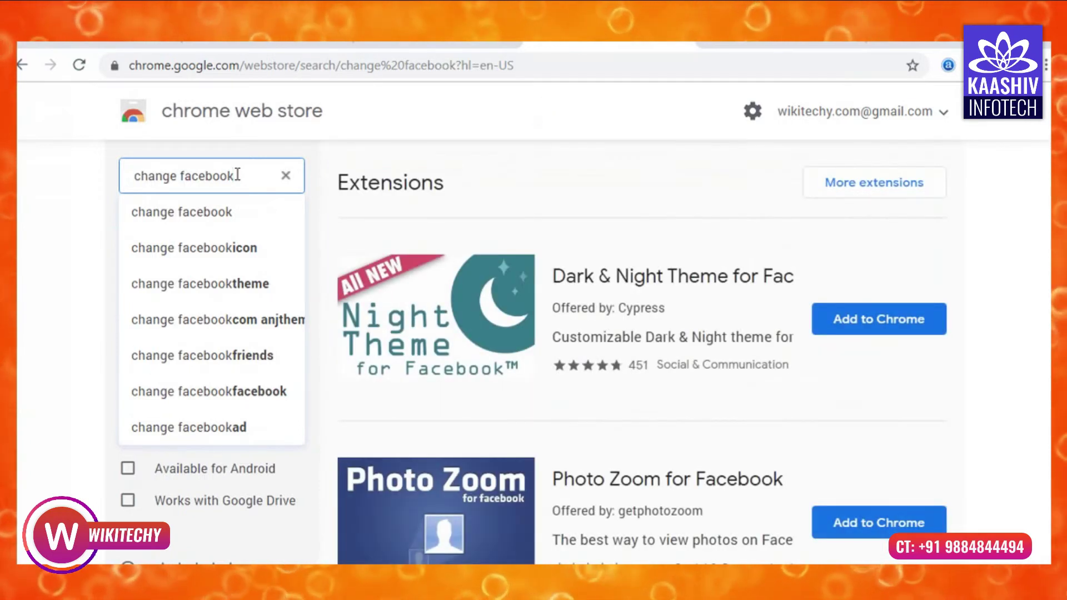
{"action": "scroll", "coordinate": [912, 305], "scroll_direction": "down", "scroll_amount": 6}
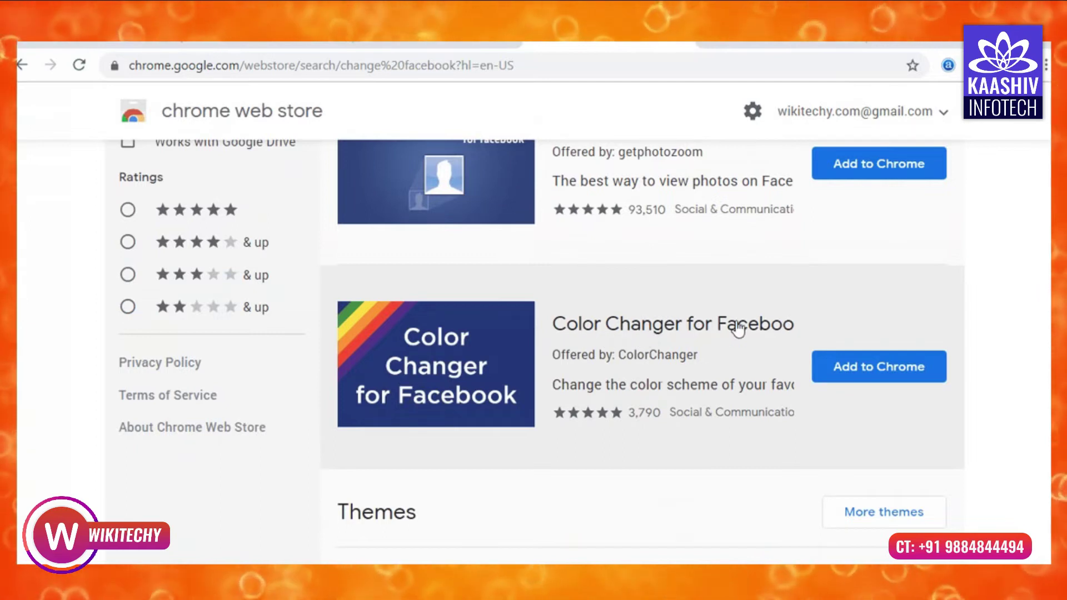
{"action": "left_click", "coordinate": [878, 368]}
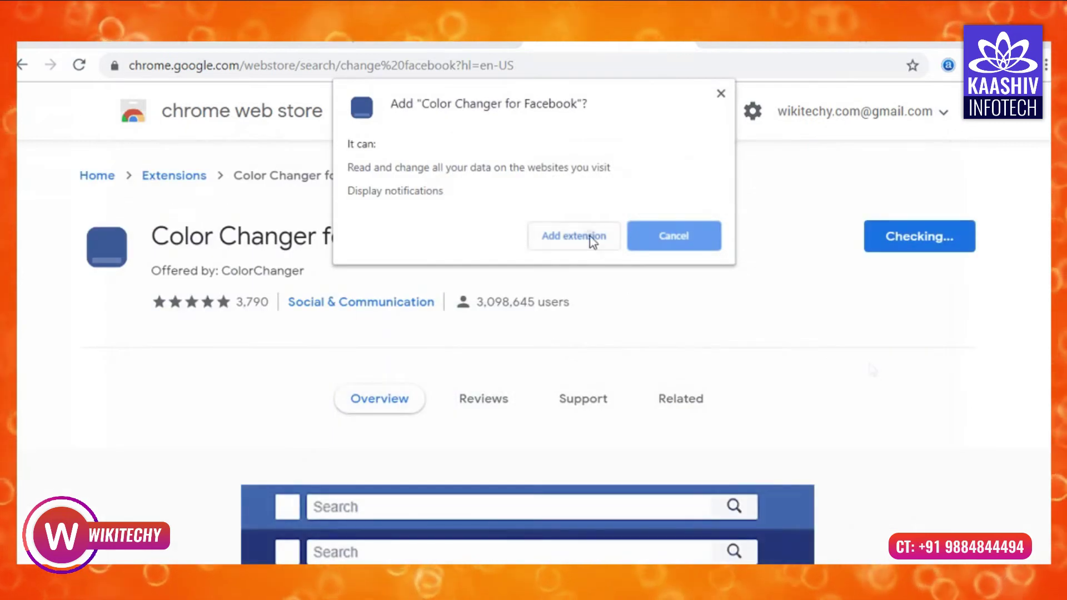
{"action": "left_click", "coordinate": [592, 239]}
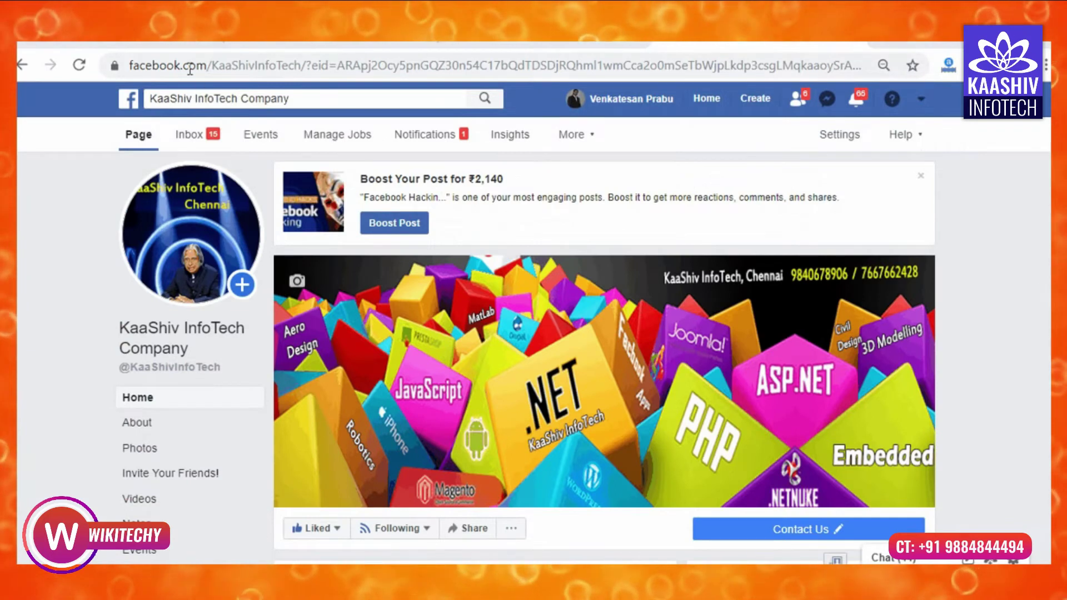
- Select facebook.com in the address bar and load the Facebook home feed
{"action": "left_click_drag", "start_coordinate": [204, 67], "coordinate": [129, 66]}
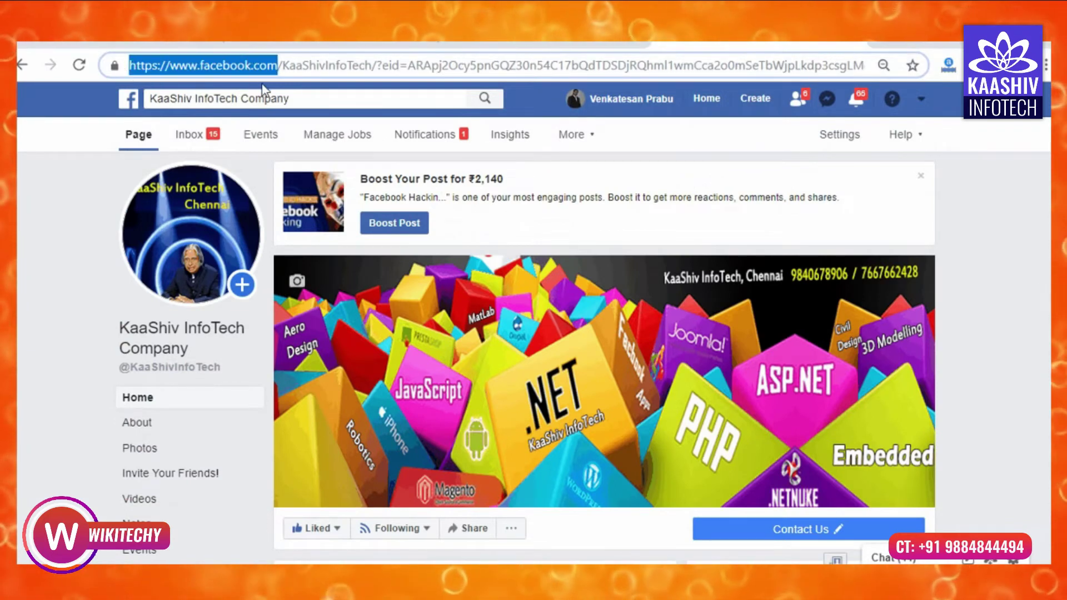
{"action": "left_click", "coordinate": [307, 98]}
{"action": "key", "text": "Escape"}
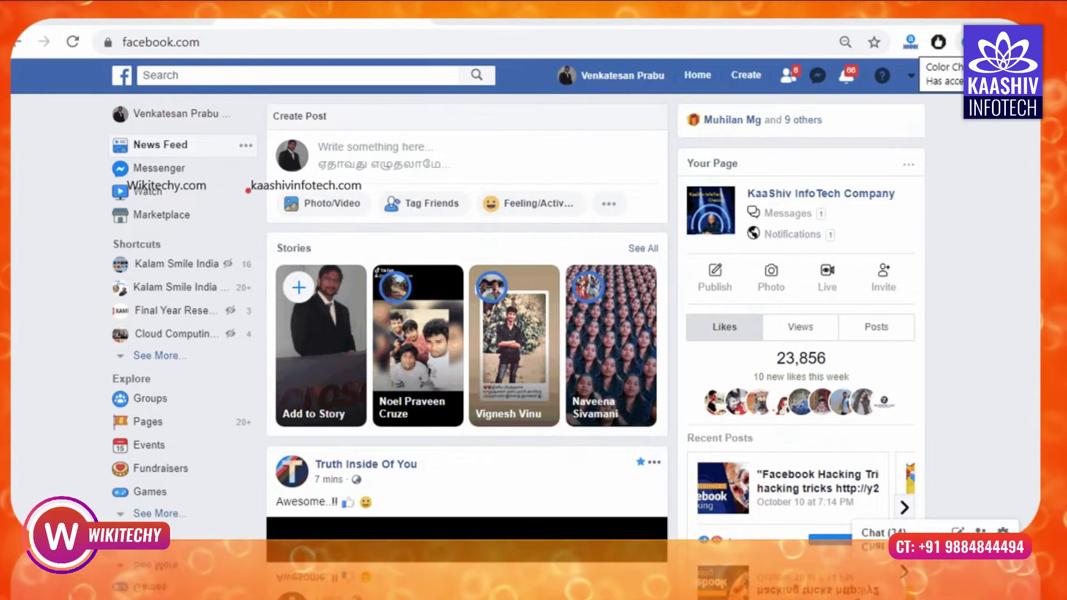
- Preview the Night Classic, Purple, Monochromatic, Calm, Princess, Dark and River saved themes
{"action": "left_click", "coordinate": [968, 42]}
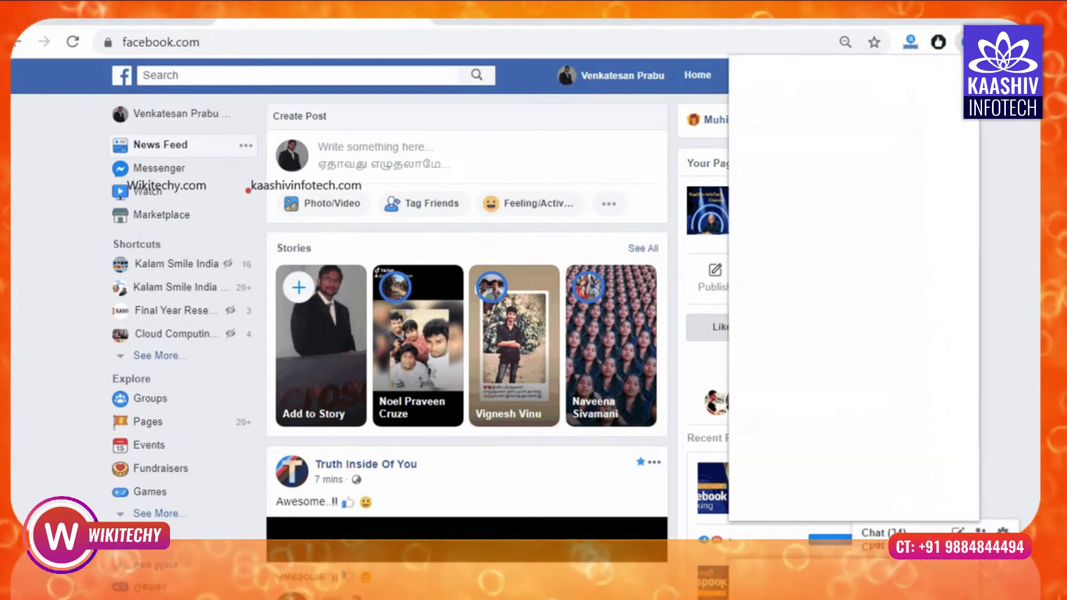
{"action": "left_click", "coordinate": [761, 165]}
{"action": "left_click", "coordinate": [753, 146]}
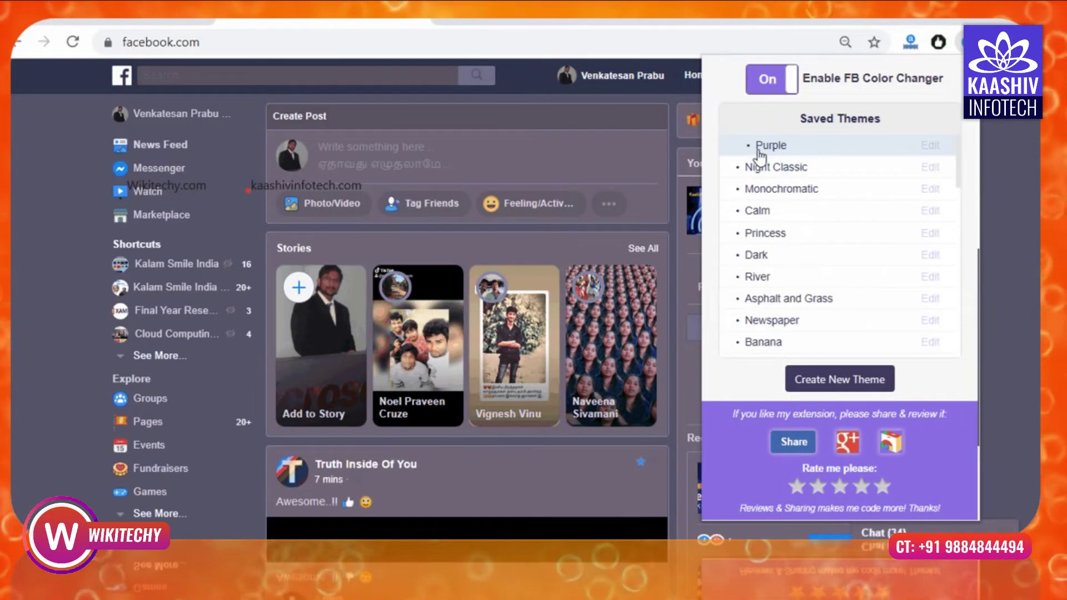
{"action": "left_click", "coordinate": [765, 169]}
{"action": "left_click", "coordinate": [762, 190]}
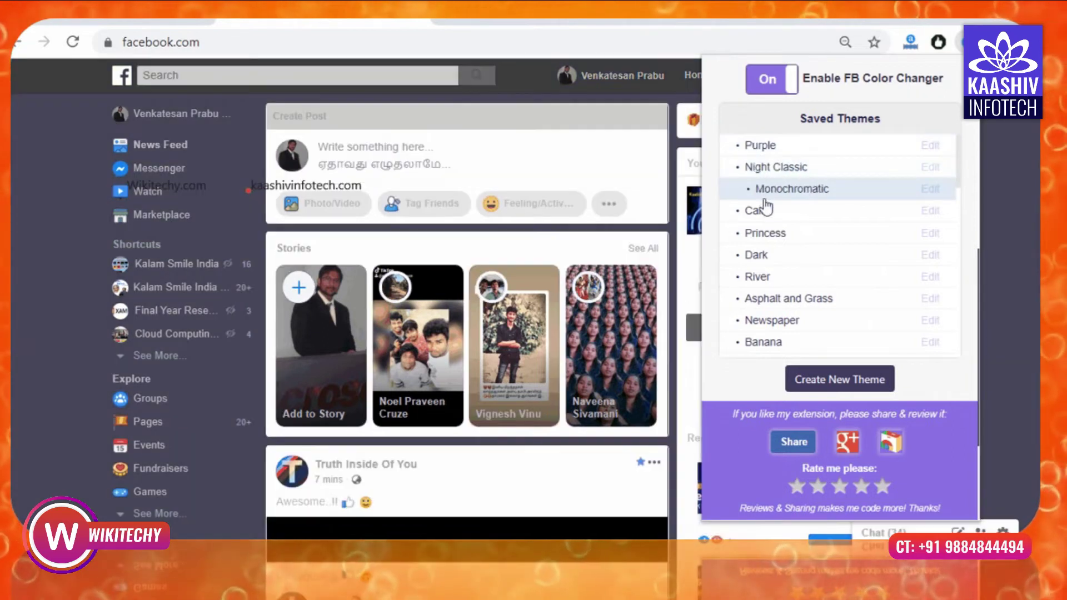
{"action": "left_click", "coordinate": [766, 214]}
{"action": "left_click", "coordinate": [767, 234]}
{"action": "left_click", "coordinate": [764, 256]}
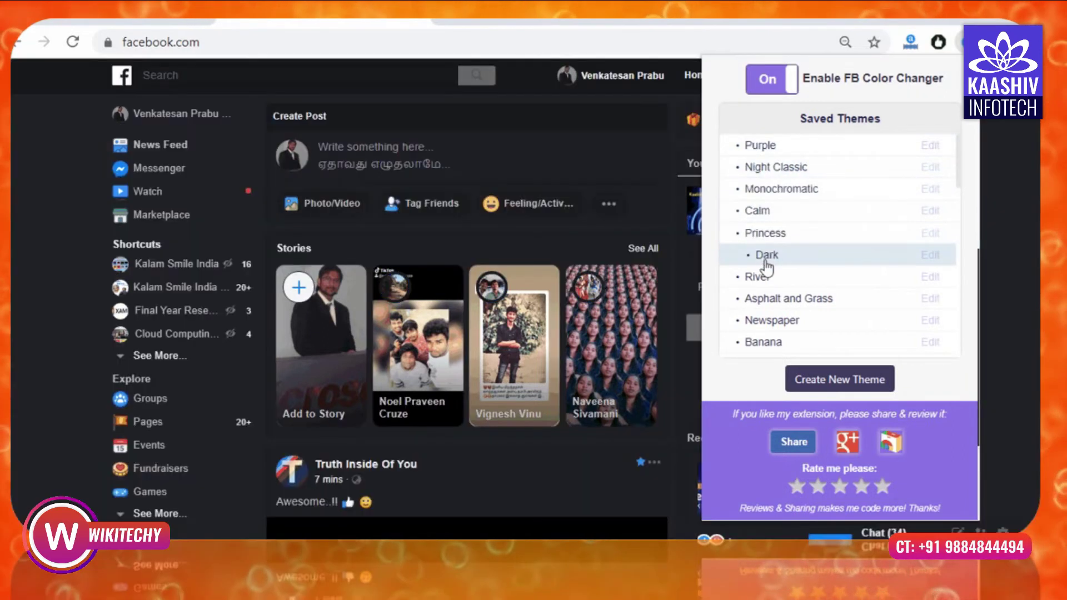
{"action": "left_click", "coordinate": [767, 279]}
- Preview Burning Hat, Night Skype, Bangkok, Millennium, B&W, Ocean and Violet, then restore default colours
{"action": "scroll", "coordinate": [767, 278], "scroll_direction": "down", "scroll_amount": 8}
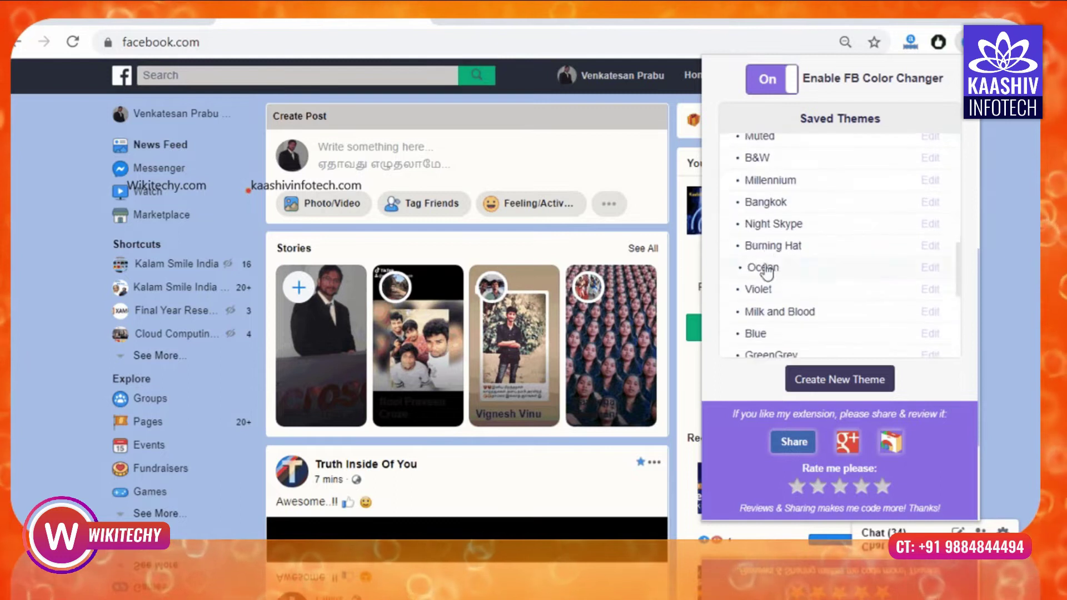
{"action": "left_click", "coordinate": [768, 246]}
{"action": "left_click", "coordinate": [770, 225]}
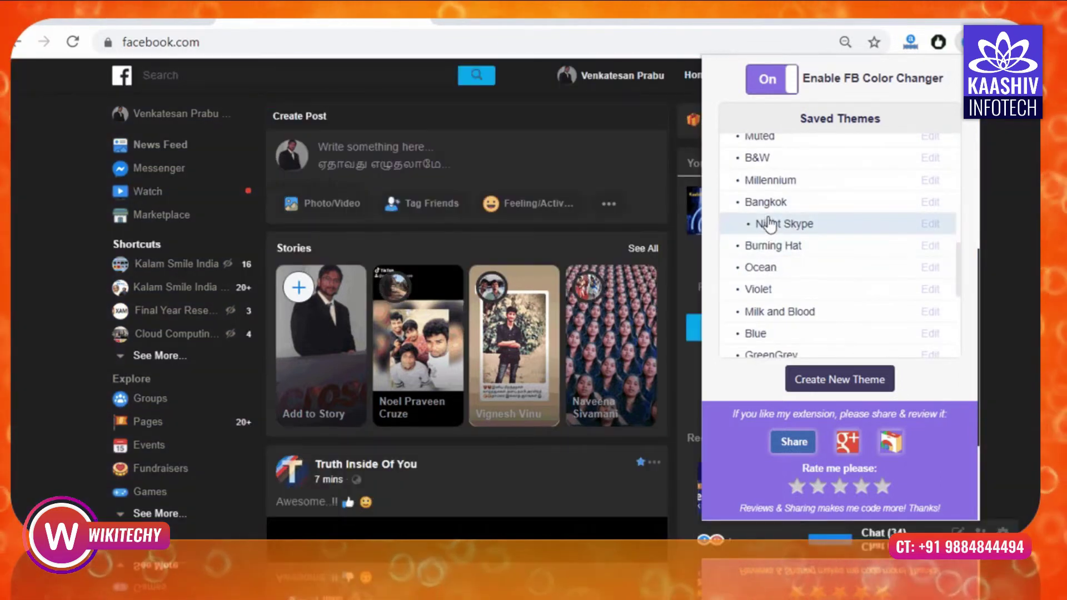
{"action": "left_click", "coordinate": [768, 203]}
{"action": "left_click", "coordinate": [770, 181]}
{"action": "left_click", "coordinate": [778, 160]}
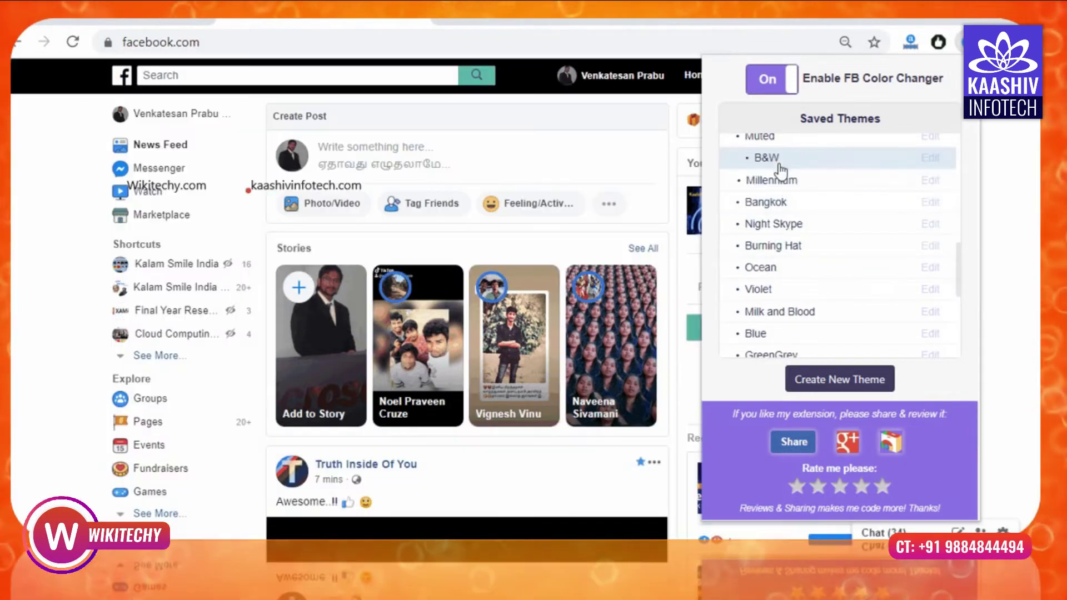
{"action": "left_click", "coordinate": [770, 267]}
{"action": "left_click", "coordinate": [795, 290]}
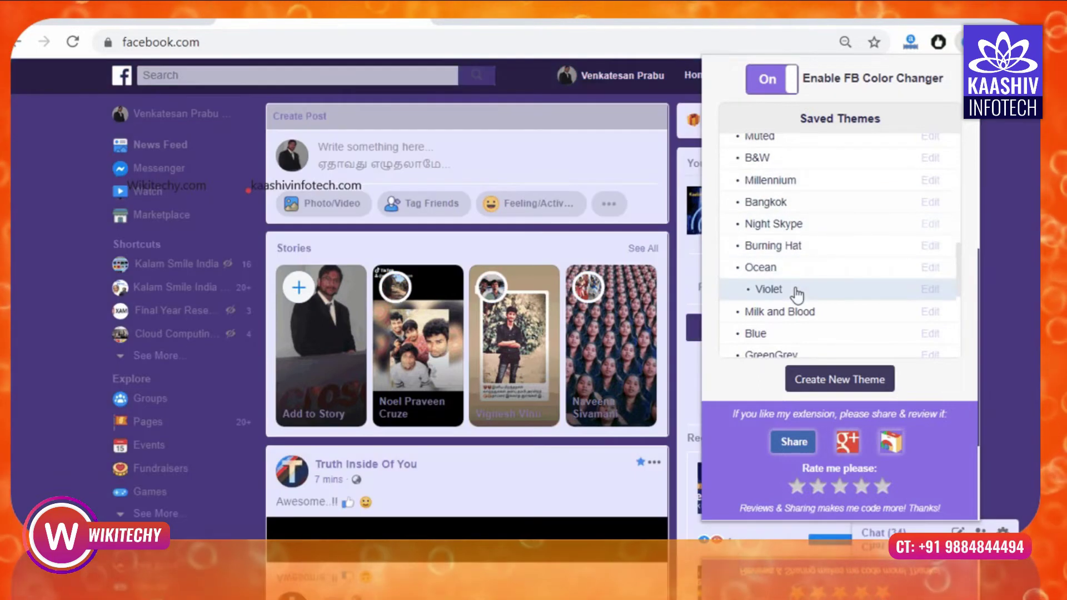
{"action": "left_click", "coordinate": [856, 382]}
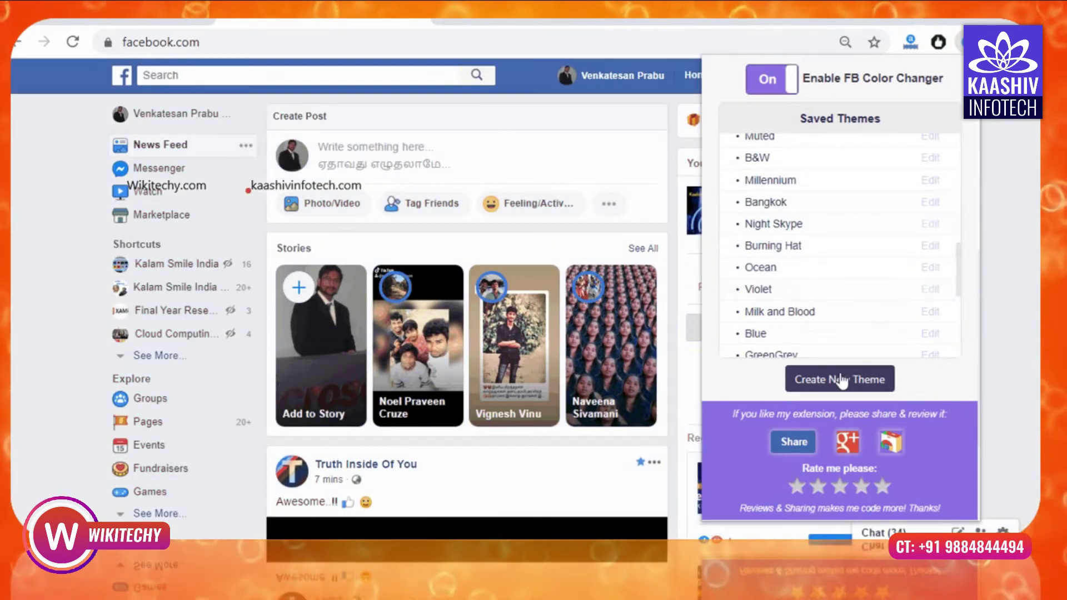
- Create a new custom Color Changer theme named WikitechyTheme
{"action": "left_click", "coordinate": [841, 383]}
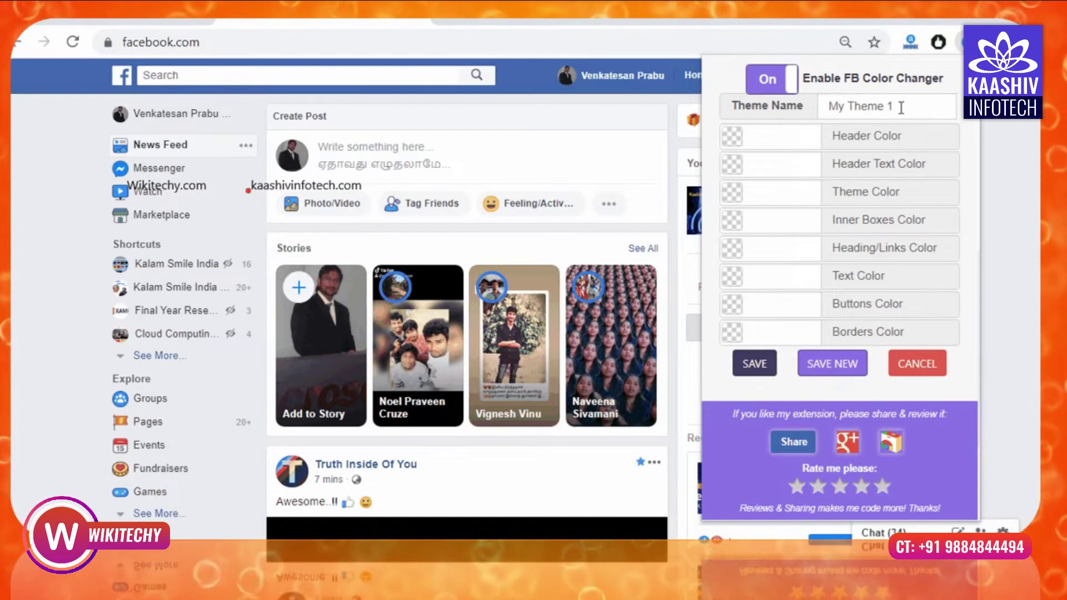
{"action": "left_click_drag", "start_coordinate": [898, 106], "coordinate": [809, 111]}
{"action": "key", "text": "Home"}
{"action": "type", "text": "W"}
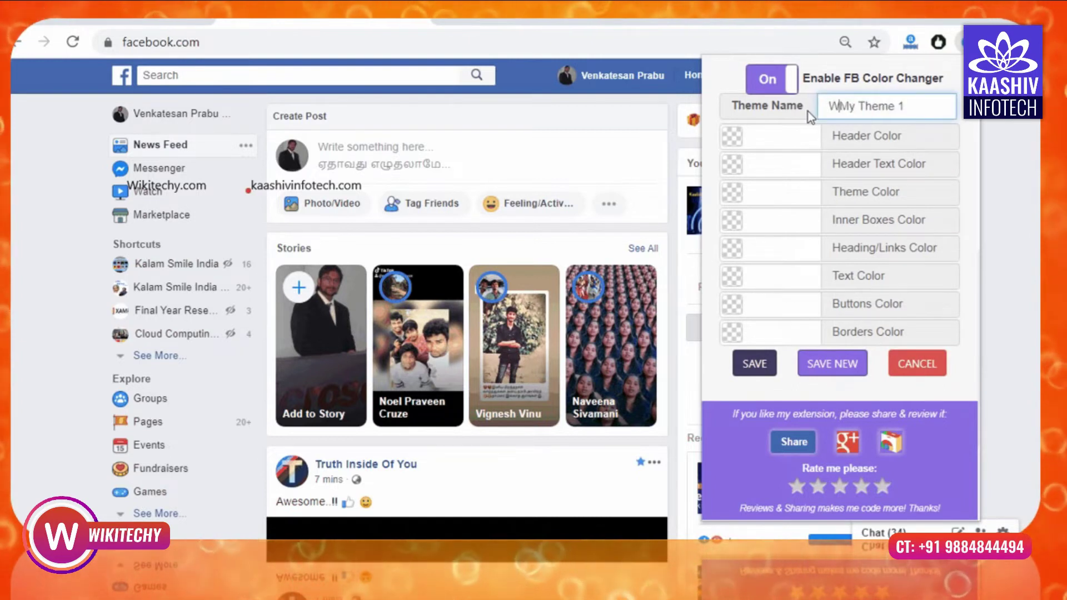
{"action": "key", "text": "ctrl+a"}
{"action": "type", "text": "Wi"}
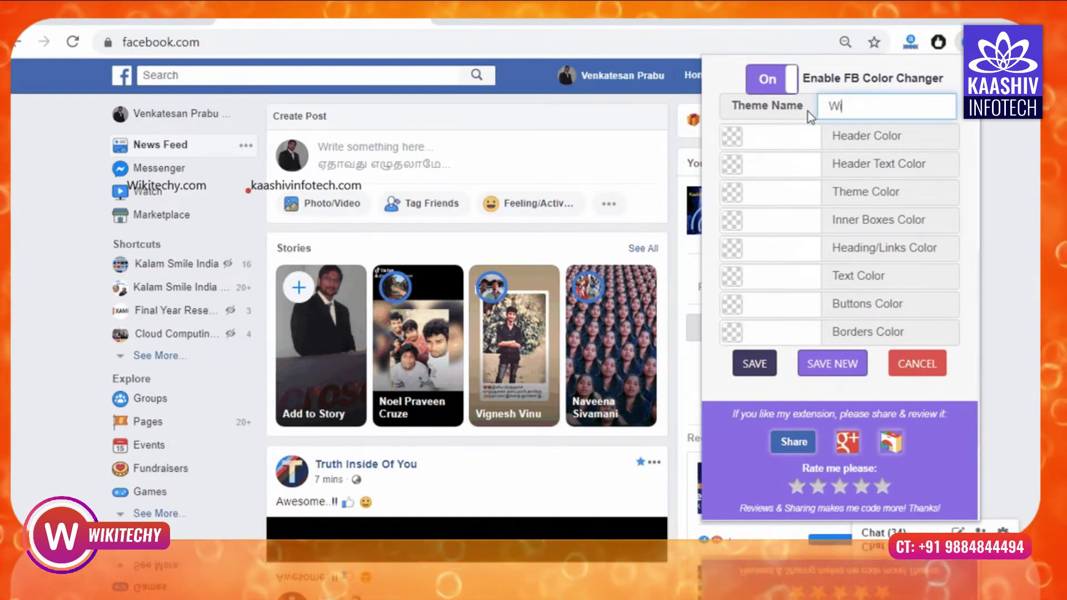
{"action": "type", "text": "kitechyTheme"}
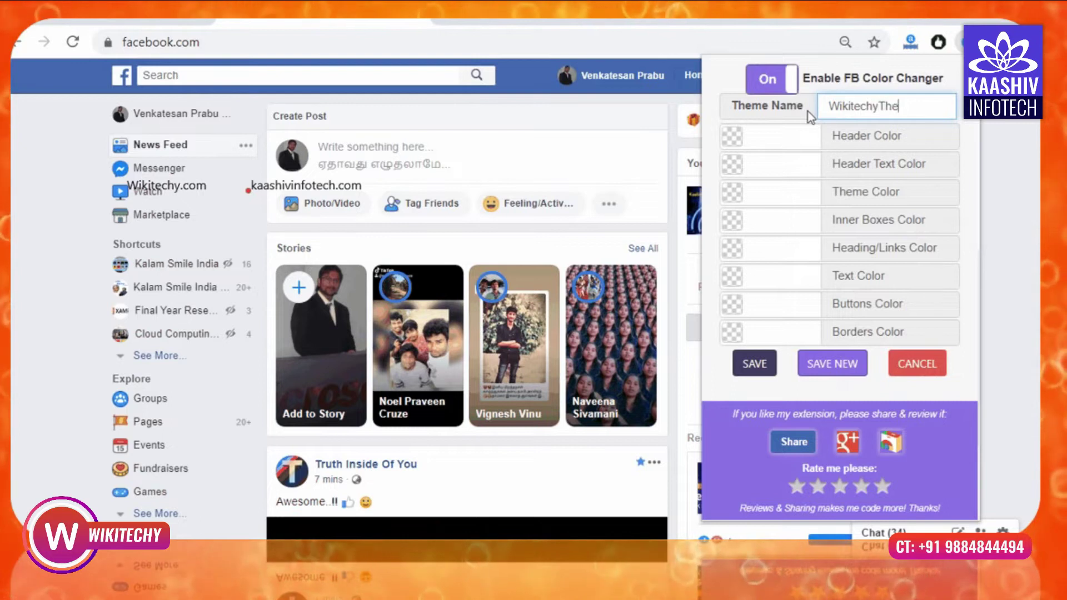
- Set the theme's header colour to pink
{"action": "left_click", "coordinate": [813, 143]}
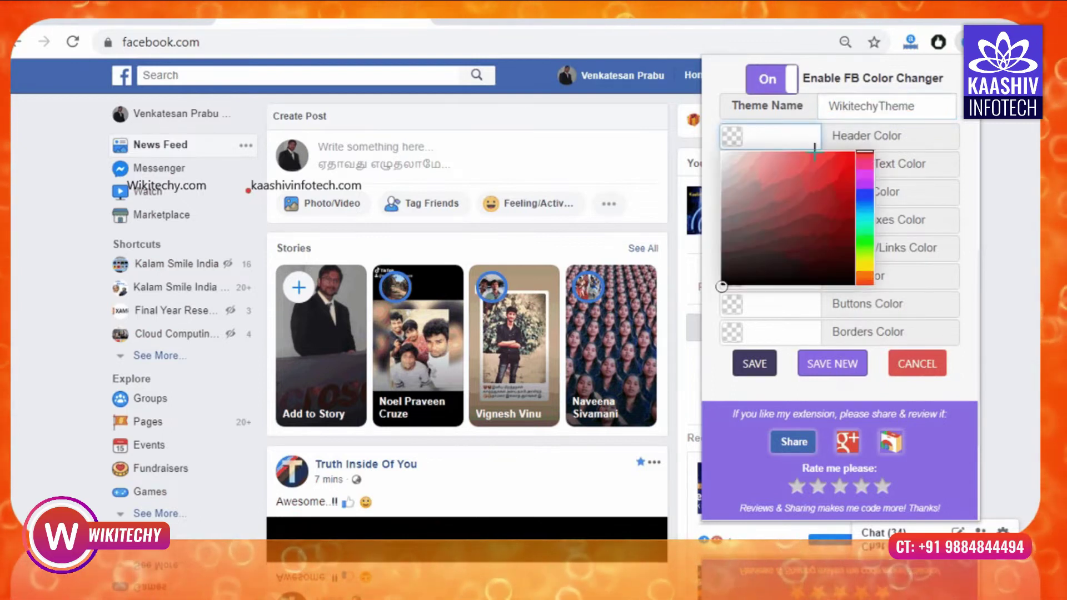
{"action": "type", "text": "#000000"}
{"action": "left_click_drag", "start_coordinate": [849, 189], "coordinate": [864, 162]}
{"action": "left_click_drag", "start_coordinate": [815, 186], "coordinate": [850, 150]}
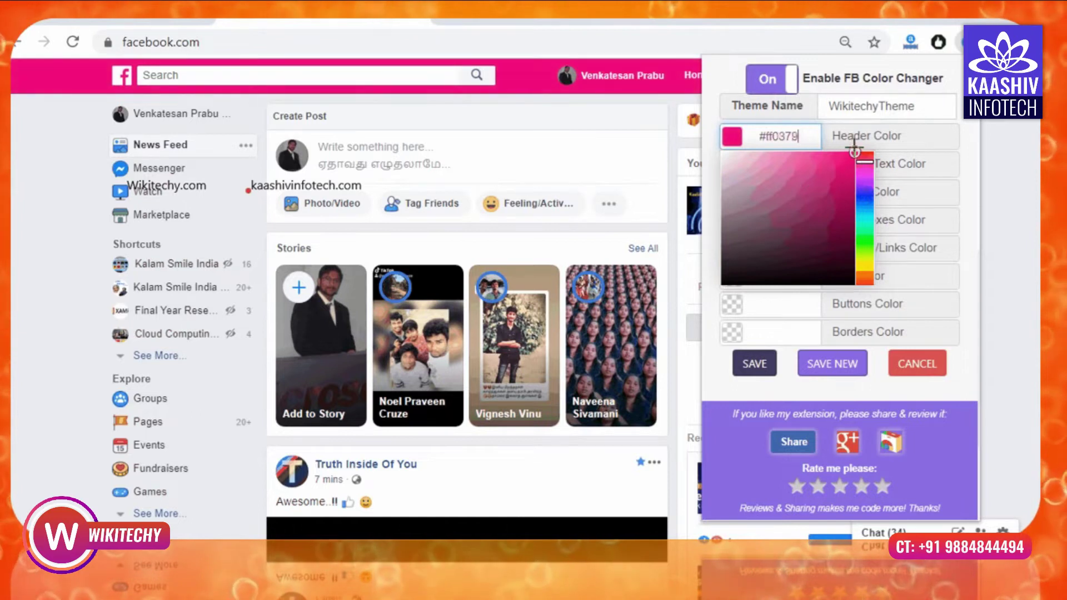
{"action": "left_click", "coordinate": [895, 161]}
- Set the header text colour to bright blue
{"action": "left_click", "coordinate": [823, 167]}
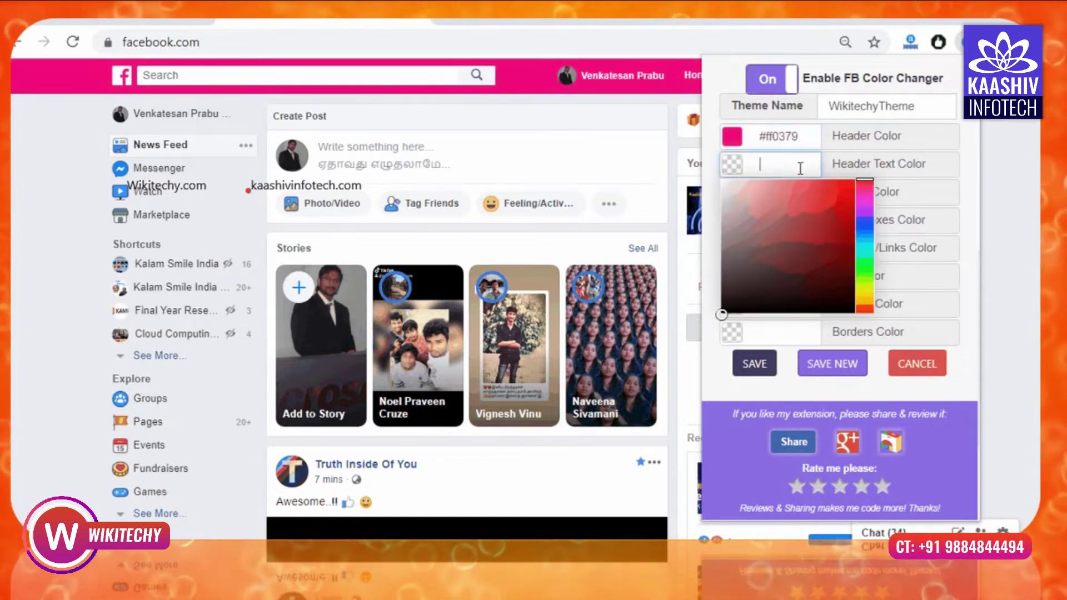
{"action": "left_click", "coordinate": [817, 239]}
{"action": "left_click_drag", "start_coordinate": [818, 239], "coordinate": [805, 262]}
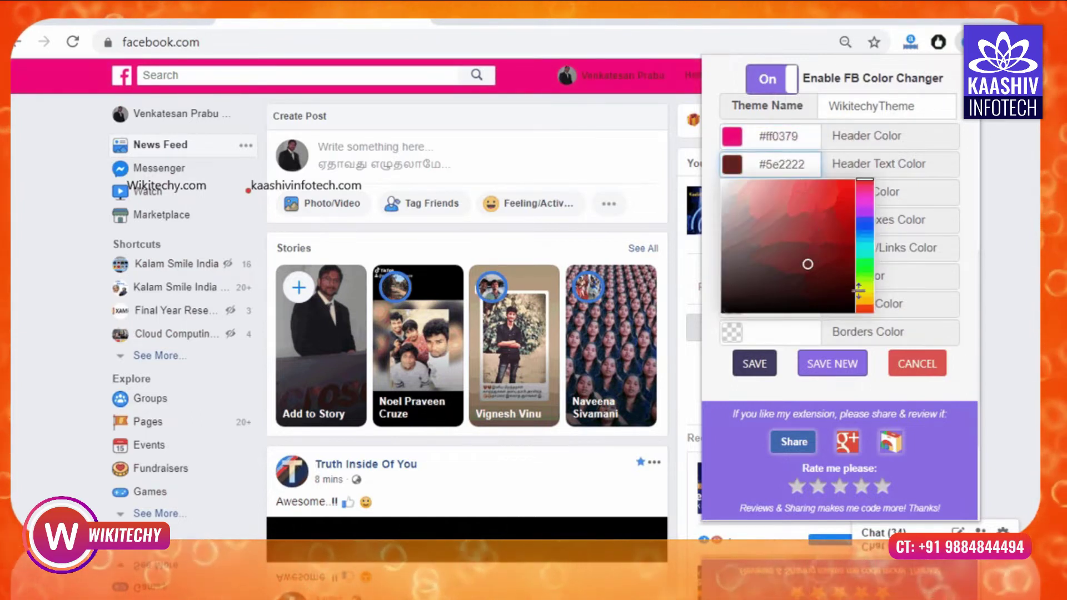
{"action": "left_click", "coordinate": [864, 290]}
{"action": "left_click", "coordinate": [816, 193]}
{"action": "left_click_drag", "start_coordinate": [816, 194], "coordinate": [793, 217]}
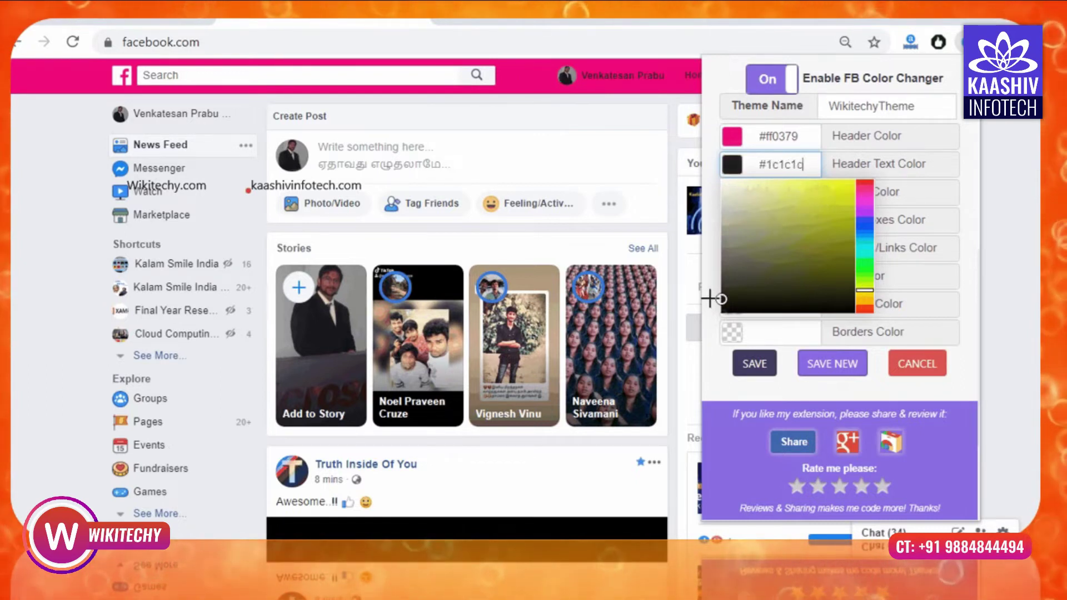
{"action": "left_click", "coordinate": [862, 226]}
{"action": "left_click_drag", "start_coordinate": [819, 228], "coordinate": [841, 187]}
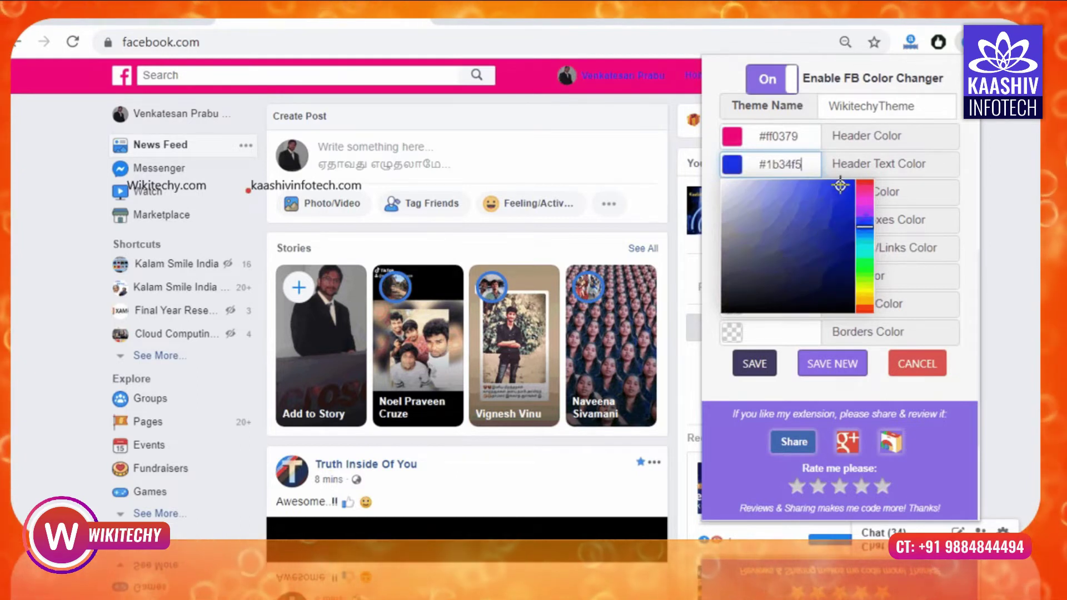
{"action": "left_click", "coordinate": [907, 216]}
- Make the page background colour bright green
{"action": "left_click", "coordinate": [779, 193]}
{"action": "mouse_move", "coordinate": [800, 231]}
{"action": "left_mouse_down"}
{"action": "mouse_move", "coordinate": [810, 269]}
{"action": "mouse_move", "coordinate": [773, 229]}
{"action": "mouse_move", "coordinate": [845, 228]}
{"action": "mouse_move", "coordinate": [877, 206]}
{"action": "left_mouse_up"}
{"action": "left_click", "coordinate": [864, 301]}
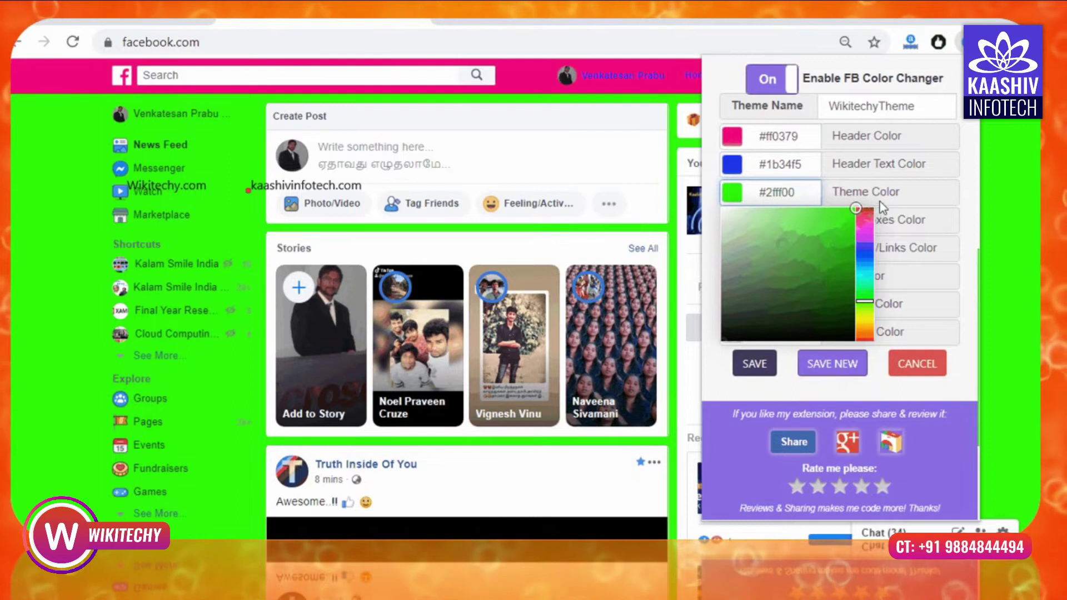
{"action": "left_click", "coordinate": [883, 207]}
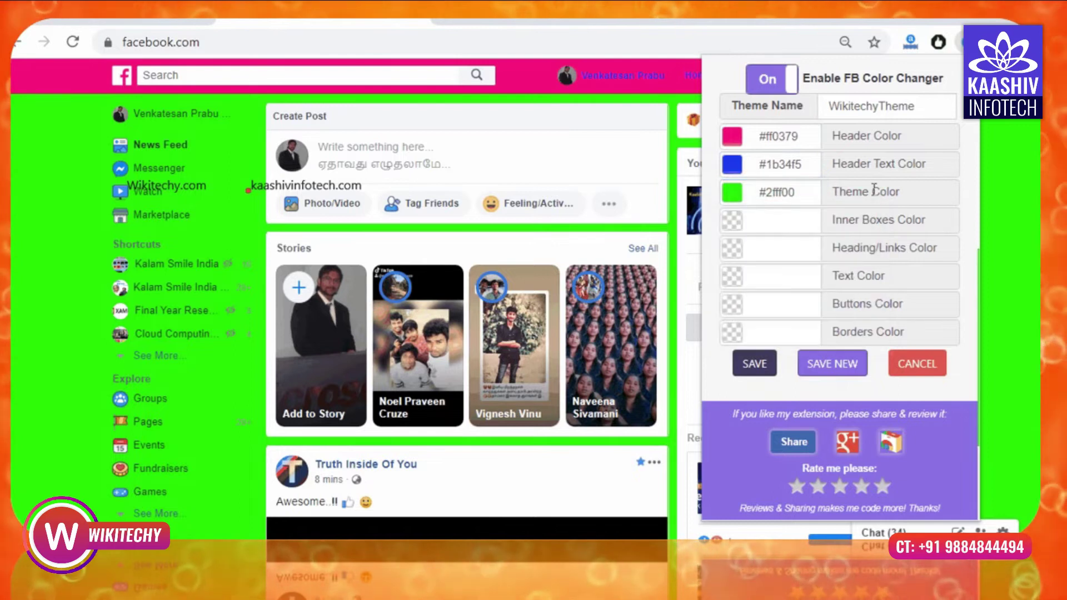
- Make the inner boxes colour pink
{"action": "left_click", "coordinate": [812, 220]}
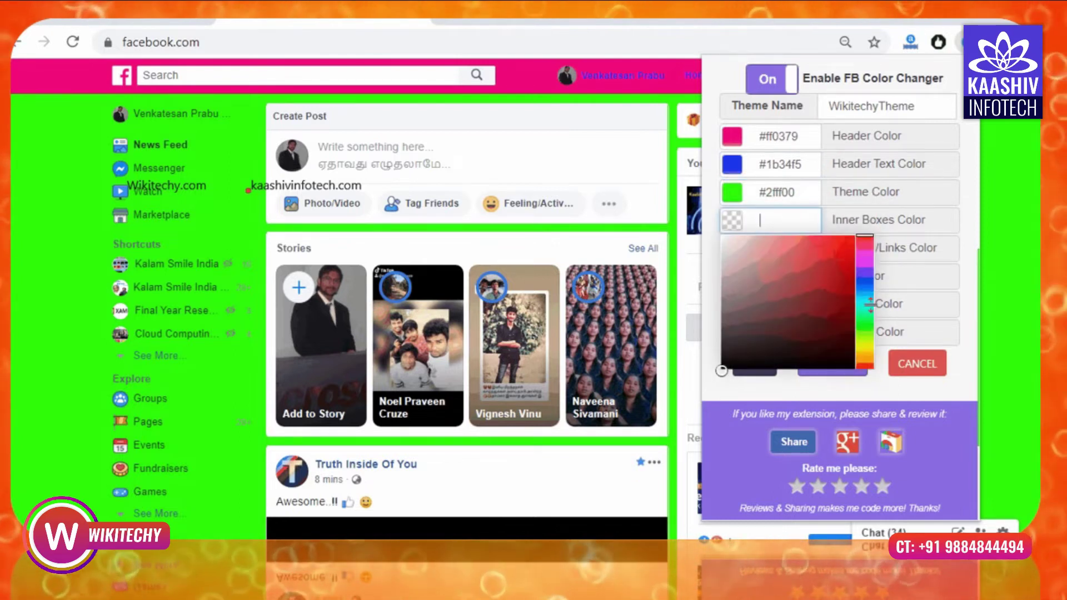
{"action": "left_click", "coordinate": [864, 279]}
{"action": "left_click_drag", "start_coordinate": [864, 279], "coordinate": [730, 241]}
{"action": "left_click", "coordinate": [863, 257]}
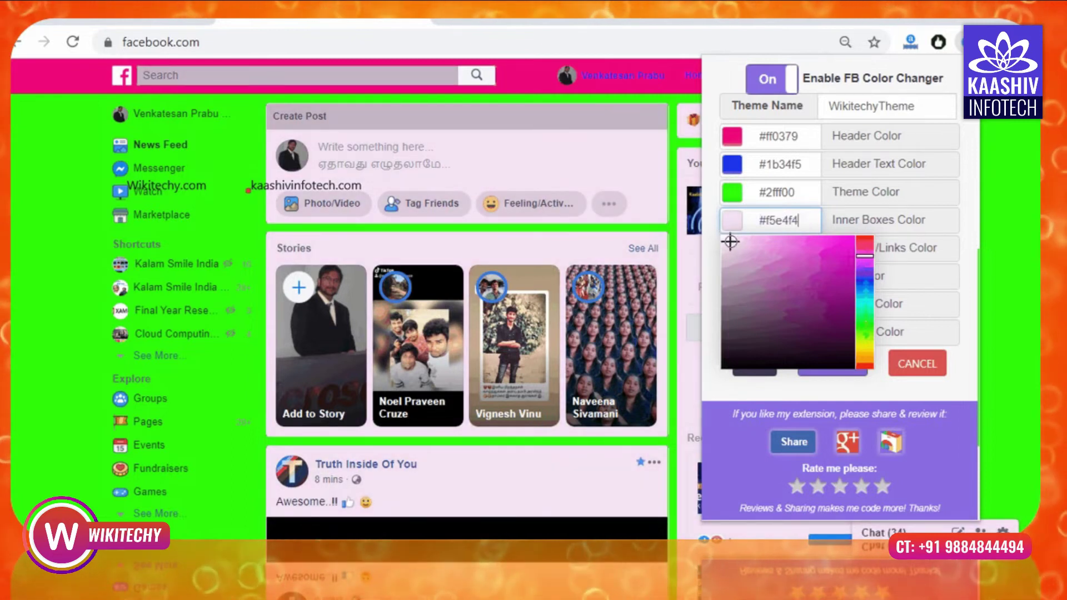
{"action": "left_click", "coordinate": [901, 250]}
- Set headings and links to dark red and the text to light red
{"action": "left_click", "coordinate": [779, 248]}
{"action": "mouse_move", "coordinate": [767, 289]}
{"action": "left_mouse_down"}
{"action": "mouse_move", "coordinate": [801, 347]}
{"action": "mouse_move", "coordinate": [823, 303]}
{"action": "mouse_move", "coordinate": [770, 348]}
{"action": "mouse_move", "coordinate": [785, 333]}
{"action": "mouse_move", "coordinate": [773, 361]}
{"action": "mouse_move", "coordinate": [862, 333]}
{"action": "mouse_move", "coordinate": [863, 389]}
{"action": "mouse_move", "coordinate": [814, 329]}
{"action": "mouse_move", "coordinate": [813, 298]}
{"action": "mouse_move", "coordinate": [767, 364]}
{"action": "mouse_move", "coordinate": [817, 295]}
{"action": "mouse_move", "coordinate": [797, 340]}
{"action": "mouse_move", "coordinate": [854, 249]}
{"action": "left_mouse_up"}
{"action": "left_click", "coordinate": [876, 233]}
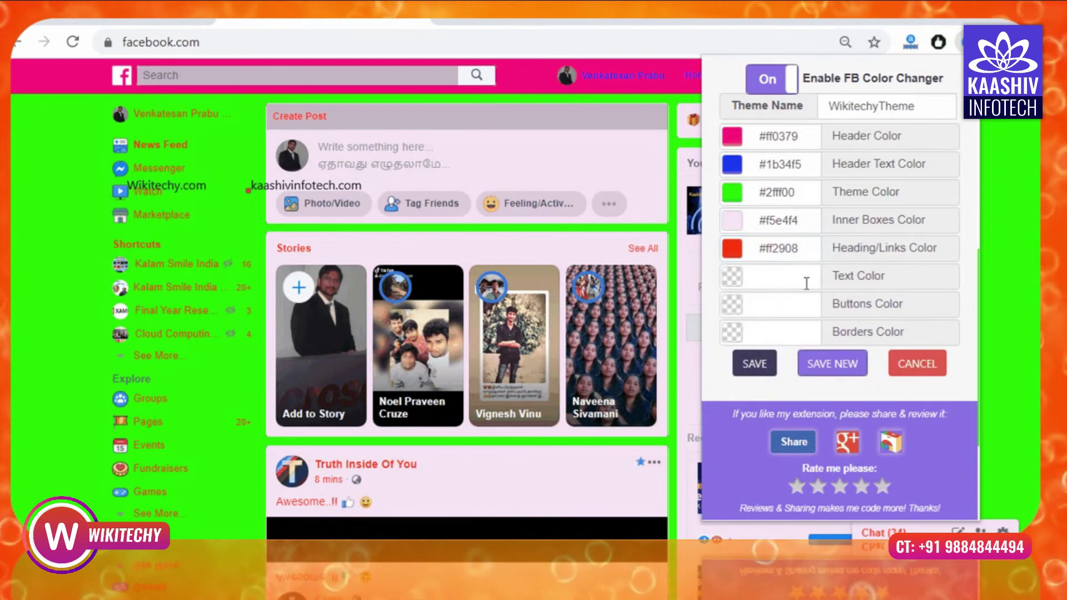
{"action": "left_click", "coordinate": [771, 278]}
{"action": "mouse_move", "coordinate": [780, 297]}
{"action": "left_mouse_down"}
{"action": "mouse_move", "coordinate": [845, 360]}
{"action": "mouse_move", "coordinate": [840, 304]}
{"action": "mouse_move", "coordinate": [789, 297]}
{"action": "mouse_move", "coordinate": [760, 315]}
{"action": "left_mouse_up"}
{"action": "left_click", "coordinate": [896, 276]}
- Set the buttons colour to pure blue
{"action": "left_click", "coordinate": [800, 310]}
{"action": "mouse_move", "coordinate": [806, 356]}
{"action": "left_mouse_down"}
{"action": "mouse_move", "coordinate": [815, 383]}
{"action": "mouse_move", "coordinate": [795, 381]}
{"action": "mouse_move", "coordinate": [807, 350]}
{"action": "mouse_move", "coordinate": [801, 393]}
{"action": "mouse_move", "coordinate": [800, 342]}
{"action": "mouse_move", "coordinate": [801, 401]}
{"action": "mouse_move", "coordinate": [772, 326]}
{"action": "left_mouse_up"}
{"action": "left_click_drag", "start_coordinate": [825, 362], "coordinate": [767, 367]}
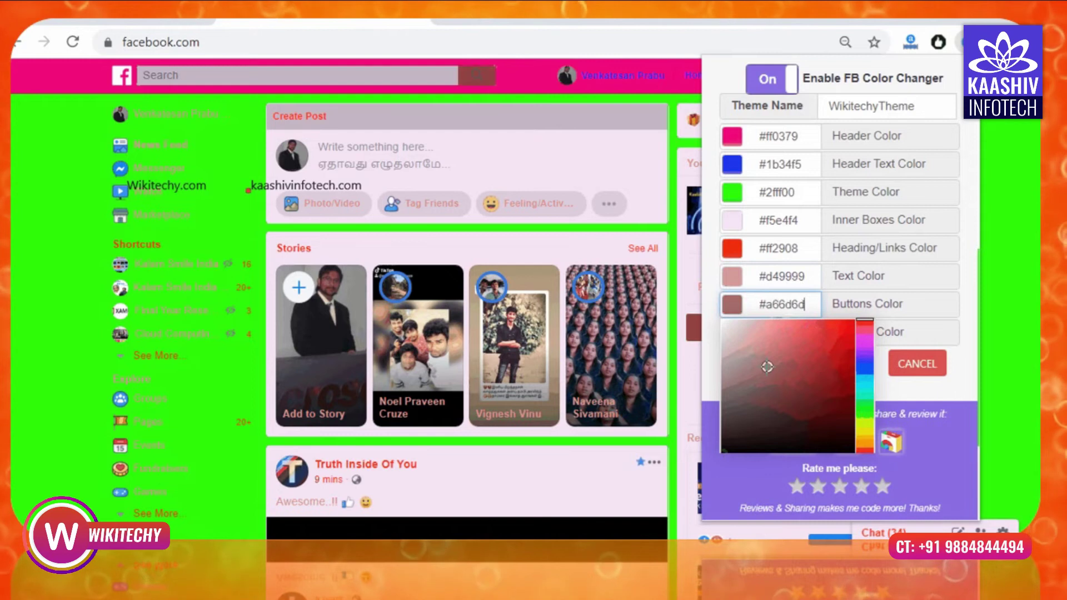
{"action": "left_click", "coordinate": [868, 364]}
{"action": "left_click_drag", "start_coordinate": [817, 410], "coordinate": [865, 315]}
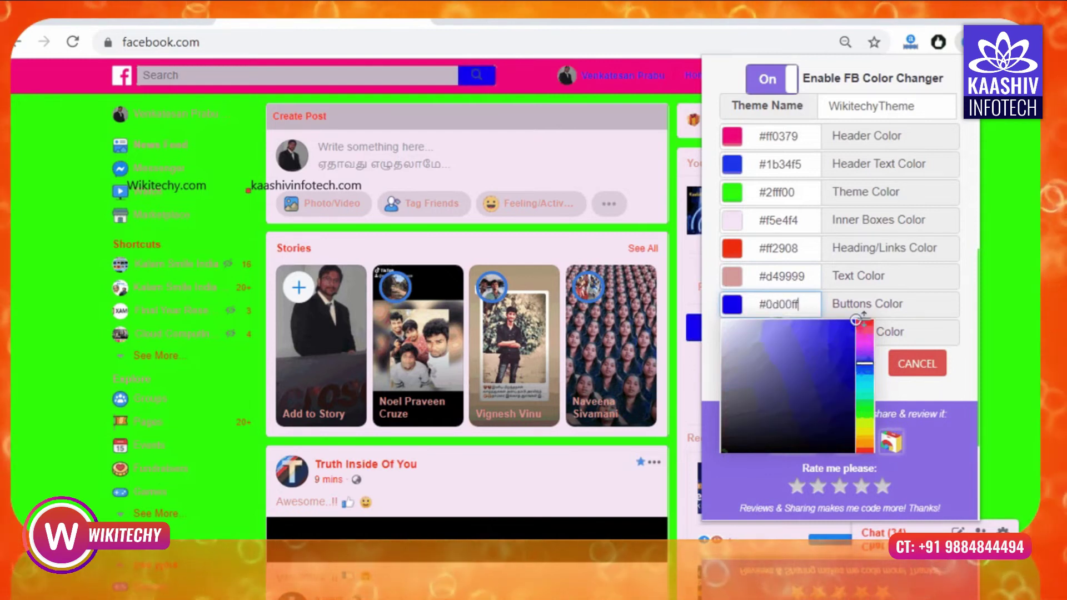
{"action": "left_click", "coordinate": [905, 303]}
- Set the borders to a brown shade and view the recoloured Facebook page
{"action": "left_click", "coordinate": [778, 332]}
{"action": "mouse_move", "coordinate": [790, 384]}
{"action": "left_mouse_down"}
{"action": "mouse_move", "coordinate": [825, 411]}
{"action": "mouse_move", "coordinate": [768, 398]}
{"action": "mouse_move", "coordinate": [755, 416]}
{"action": "mouse_move", "coordinate": [845, 418]}
{"action": "mouse_move", "coordinate": [865, 471]}
{"action": "left_mouse_up"}
{"action": "mouse_move", "coordinate": [812, 411]}
{"action": "left_mouse_down"}
{"action": "mouse_move", "coordinate": [822, 436]}
{"action": "mouse_move", "coordinate": [851, 353]}
{"action": "mouse_move", "coordinate": [781, 395]}
{"action": "mouse_move", "coordinate": [841, 419]}
{"action": "mouse_move", "coordinate": [810, 370]}
{"action": "mouse_move", "coordinate": [865, 410]}
{"action": "mouse_move", "coordinate": [838, 439]}
{"action": "mouse_move", "coordinate": [860, 350]}
{"action": "mouse_move", "coordinate": [809, 386]}
{"action": "left_mouse_up"}
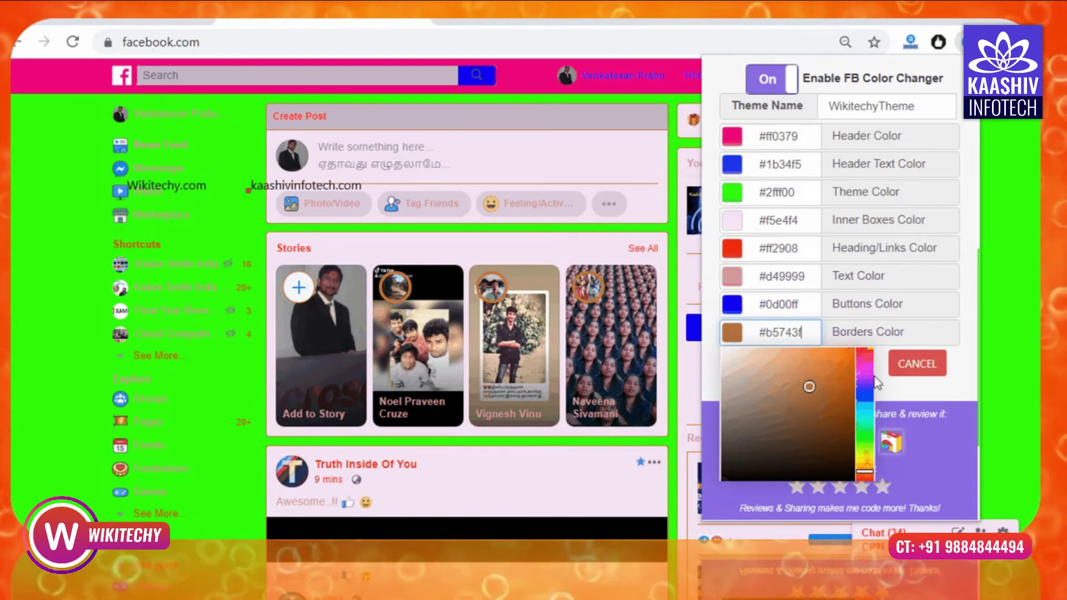
{"action": "left_click", "coordinate": [979, 325]}
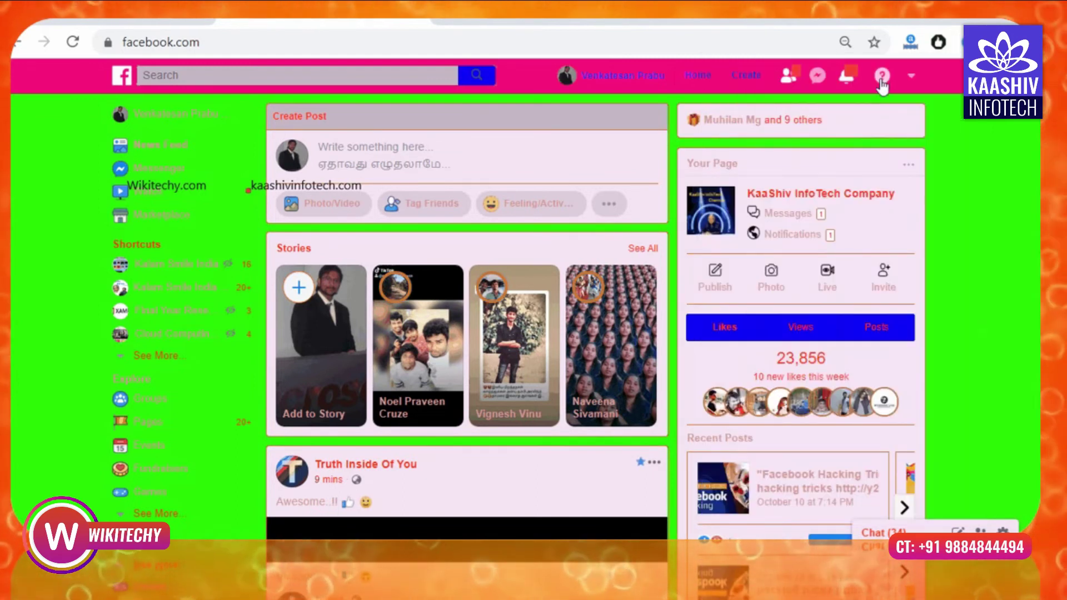
{"action": "left_click", "coordinate": [943, 45]}
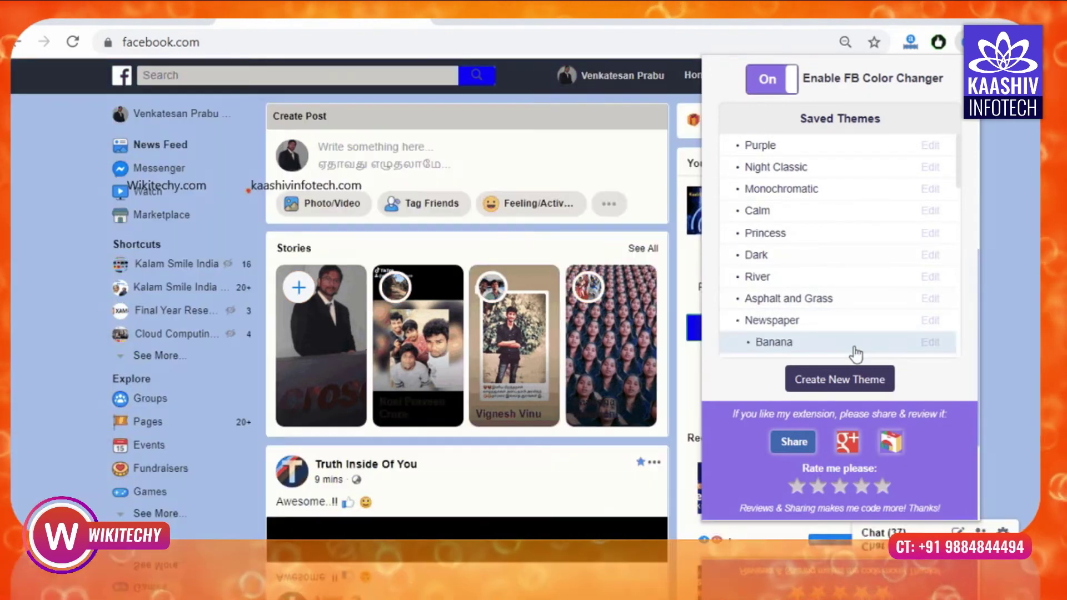
- Start a new WikitechyTheme with a red #ff0000 header and #632626 header text
{"action": "left_click", "coordinate": [842, 379]}
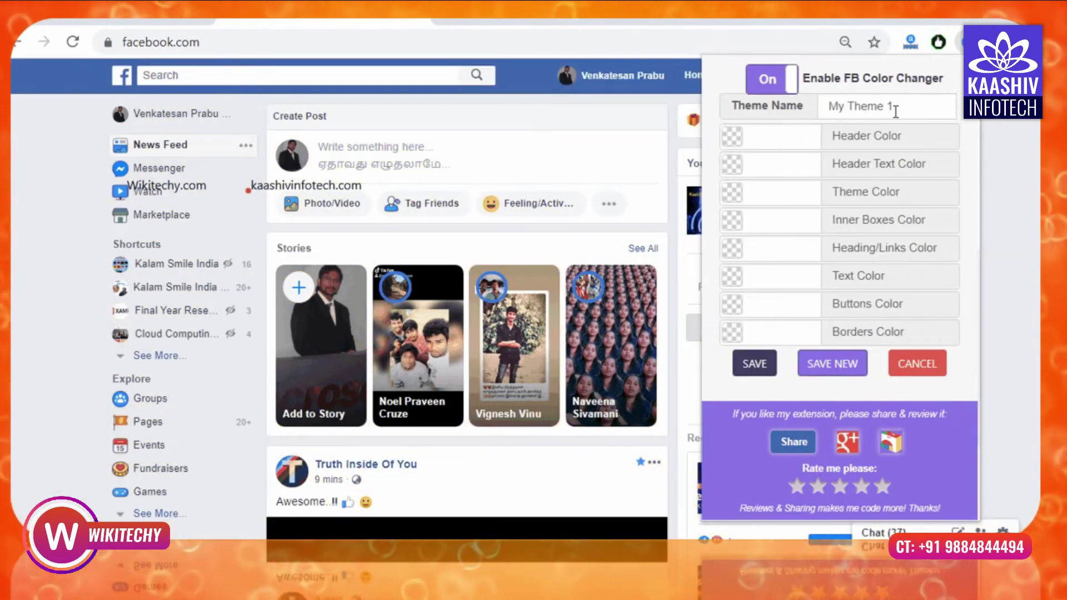
{"action": "left_click_drag", "start_coordinate": [894, 106], "coordinate": [845, 110]}
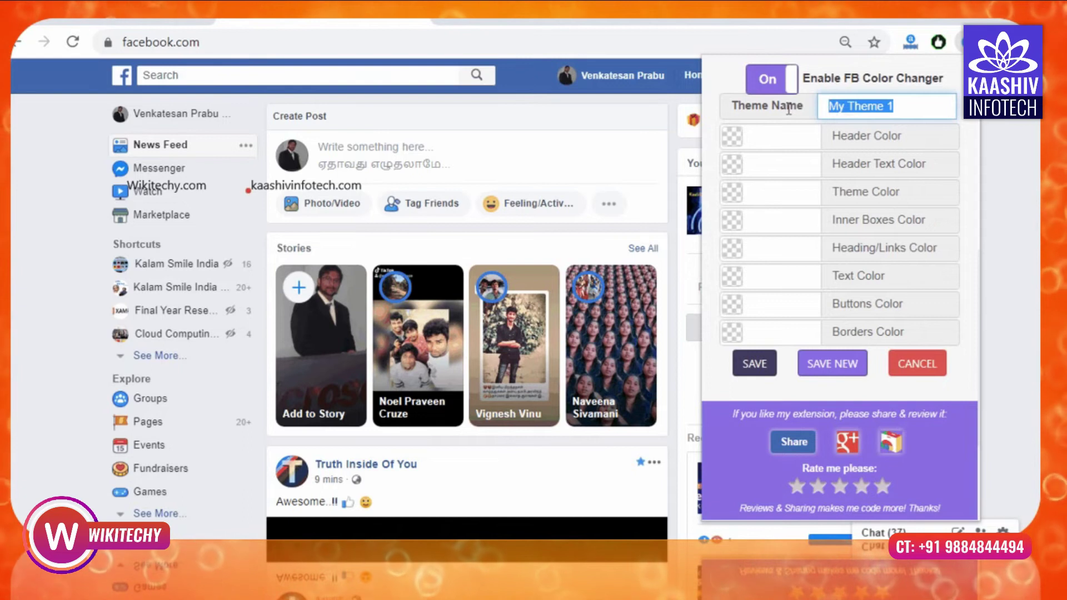
{"action": "type", "text": "Wikitech"}
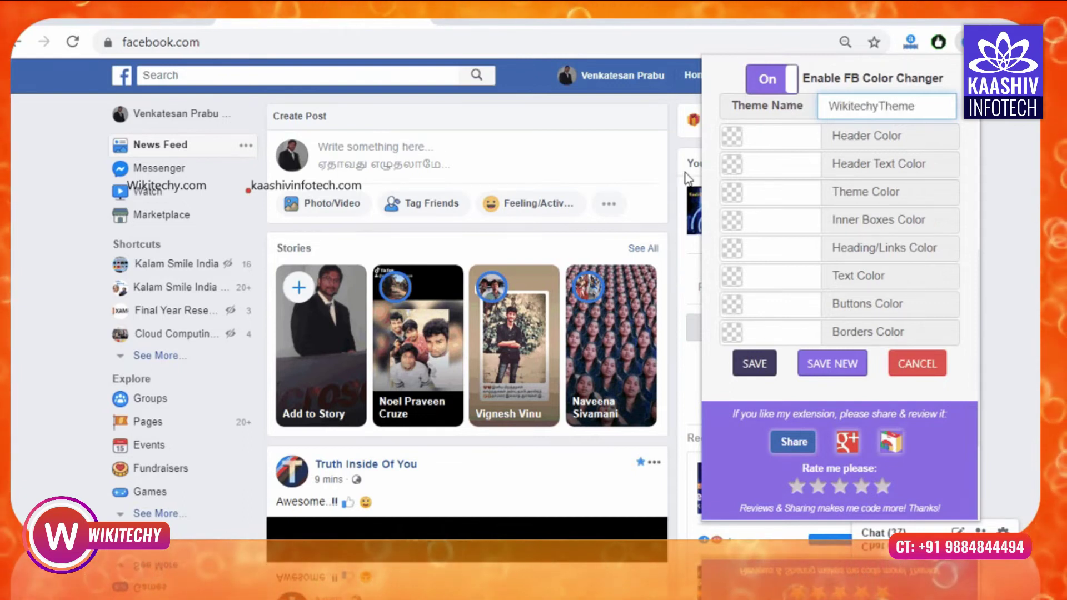
{"action": "left_click", "coordinate": [795, 144]}
{"action": "left_click_drag", "start_coordinate": [817, 189], "coordinate": [857, 152]}
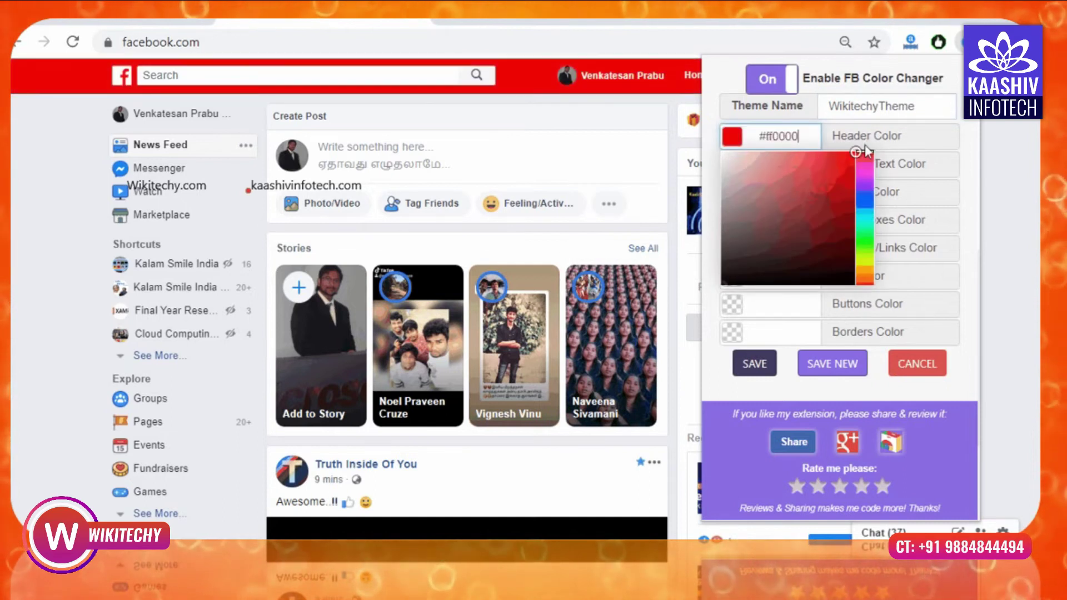
{"action": "left_click", "coordinate": [940, 233]}
{"action": "left_click", "coordinate": [762, 164]}
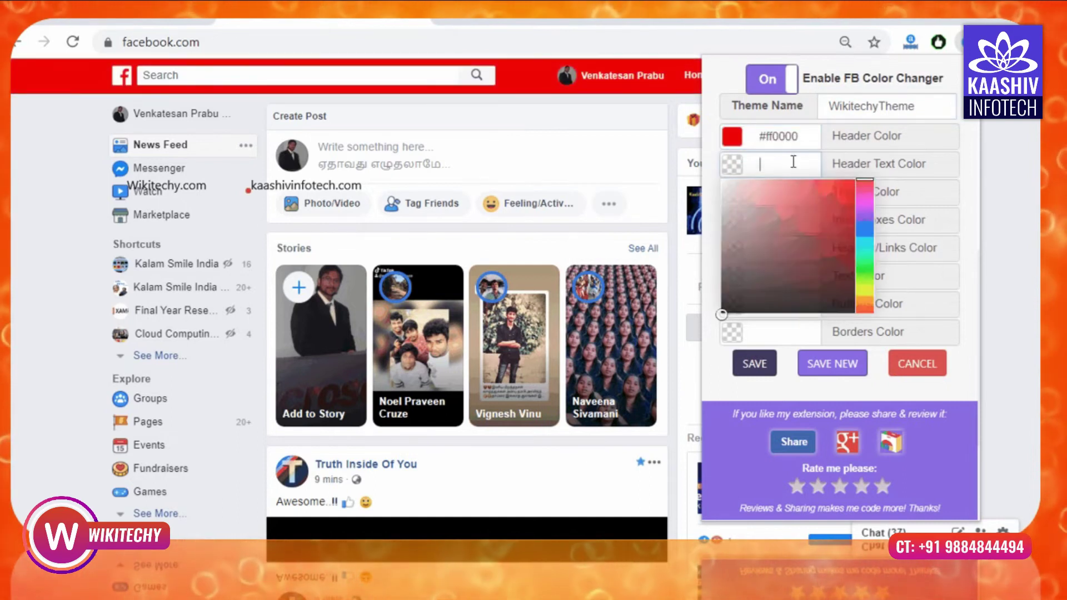
{"action": "left_click", "coordinate": [803, 245]}
- Set the theme colour to #822d2d and the inner boxes to purple #780aff
{"action": "left_click", "coordinate": [778, 192]}
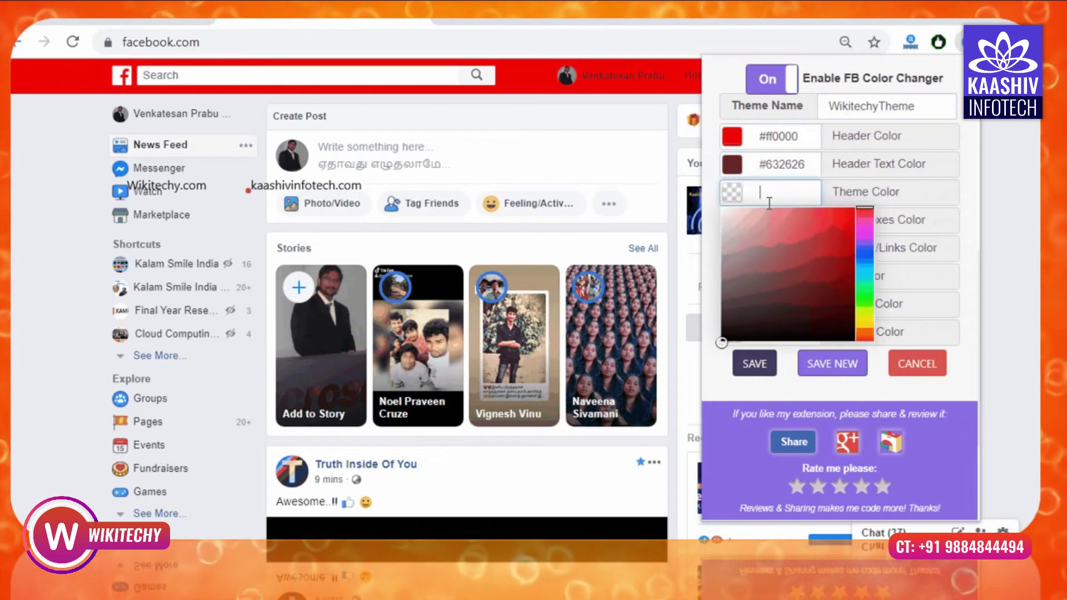
{"action": "left_click", "coordinate": [809, 273]}
{"action": "left_click", "coordinate": [881, 189]}
{"action": "left_click", "coordinate": [781, 221]}
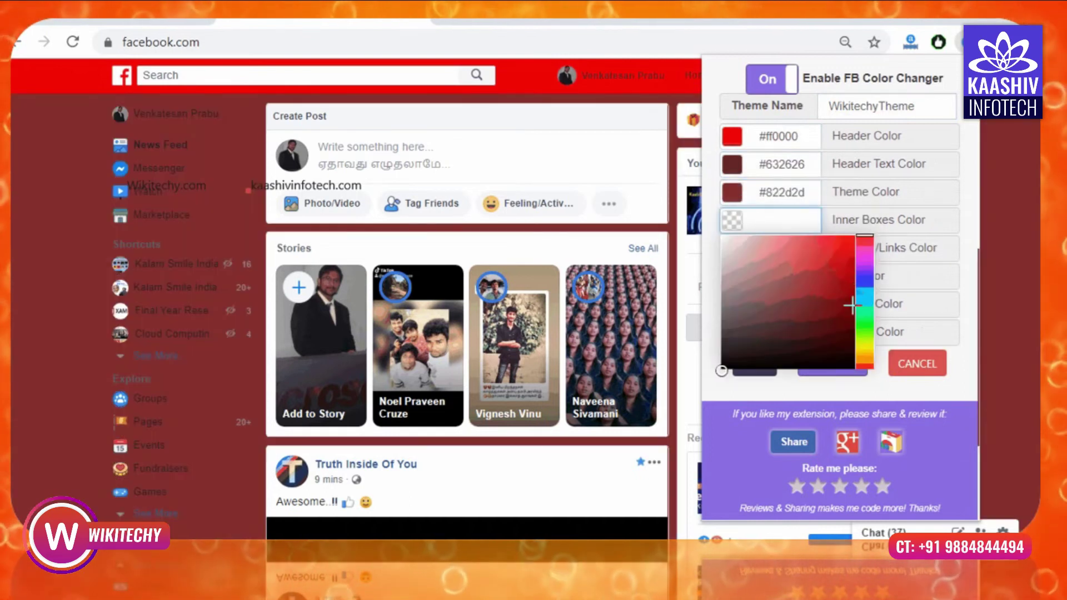
{"action": "left_click", "coordinate": [865, 270]}
{"action": "left_click", "coordinate": [722, 371]}
{"action": "left_click", "coordinate": [851, 239]}
{"action": "left_click", "coordinate": [922, 245]}
- Make headings and links green #00ff15 and the body text white #ffffff
{"action": "left_click", "coordinate": [781, 248]}
{"action": "left_click", "coordinate": [816, 335]}
{"action": "left_click", "coordinate": [865, 364]}
{"action": "left_click", "coordinate": [845, 266]}
{"action": "left_click", "coordinate": [897, 245]}
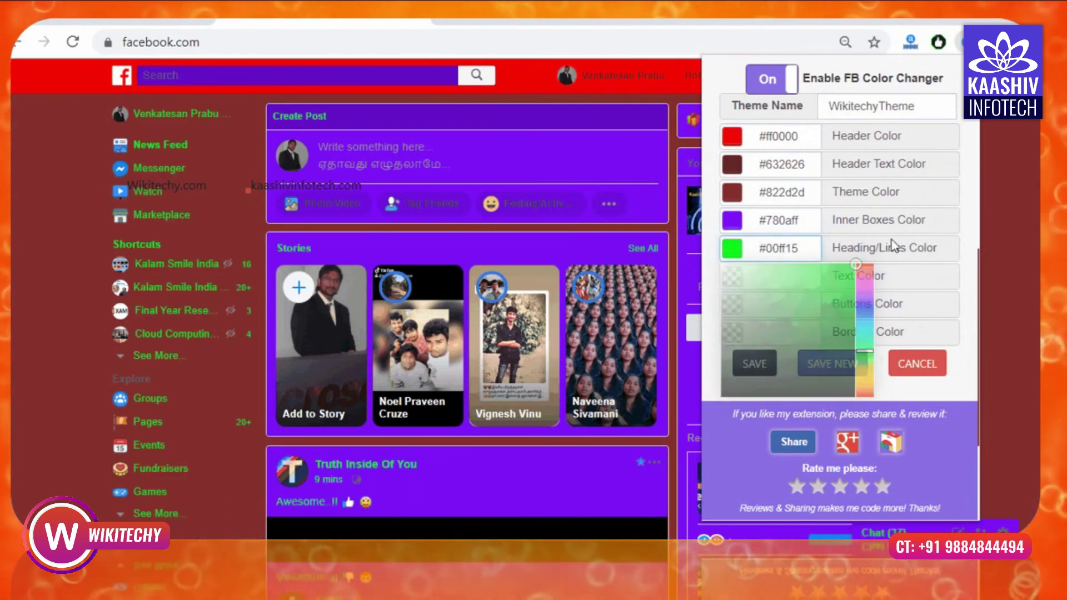
{"action": "left_click", "coordinate": [793, 274]}
{"action": "left_click", "coordinate": [807, 348]}
{"action": "left_click", "coordinate": [722, 317]}
{"action": "left_click", "coordinate": [723, 293]}
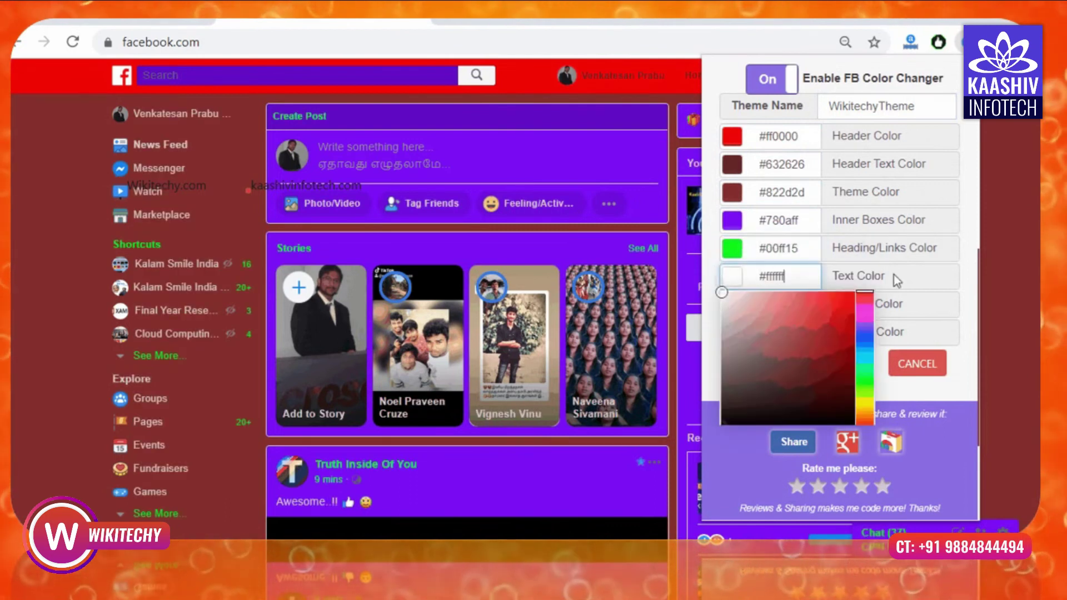
{"action": "left_click", "coordinate": [894, 275]}
- Set buttons to red #f21111 and borders to #4f3333, then save as a new theme
{"action": "left_click", "coordinate": [801, 306]}
{"action": "left_click", "coordinate": [829, 322]}
{"action": "left_click", "coordinate": [887, 315]}
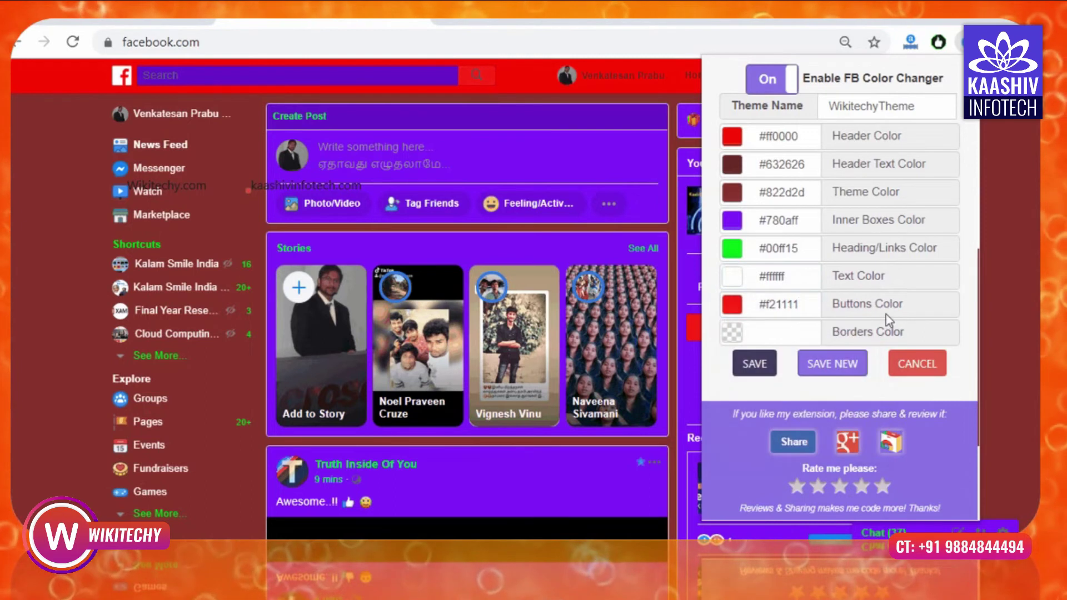
{"action": "left_click", "coordinate": [790, 331]}
{"action": "left_click", "coordinate": [769, 419]}
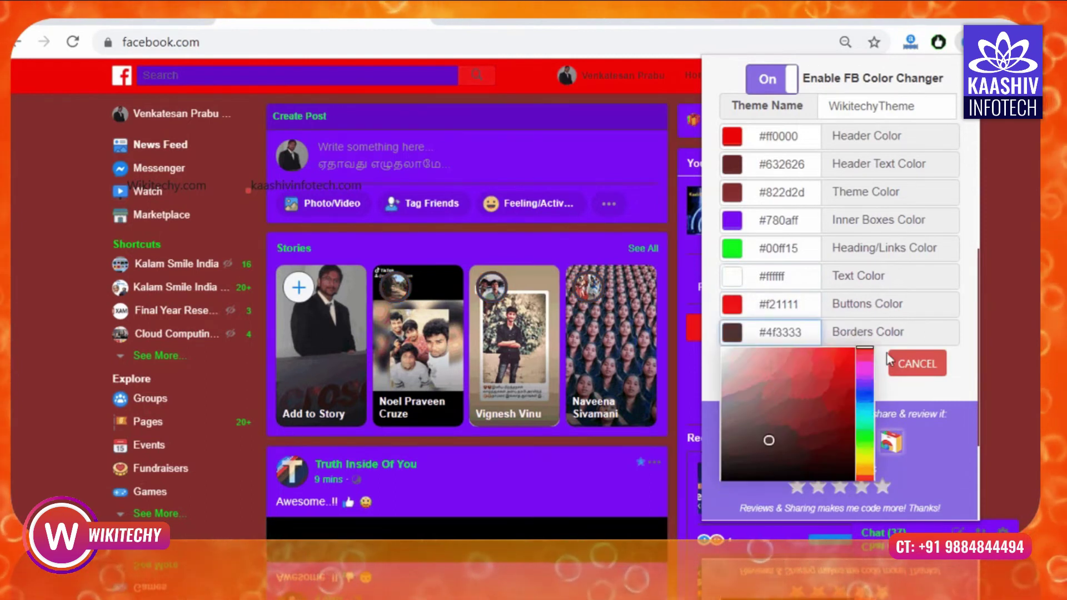
{"action": "left_click", "coordinate": [892, 332]}
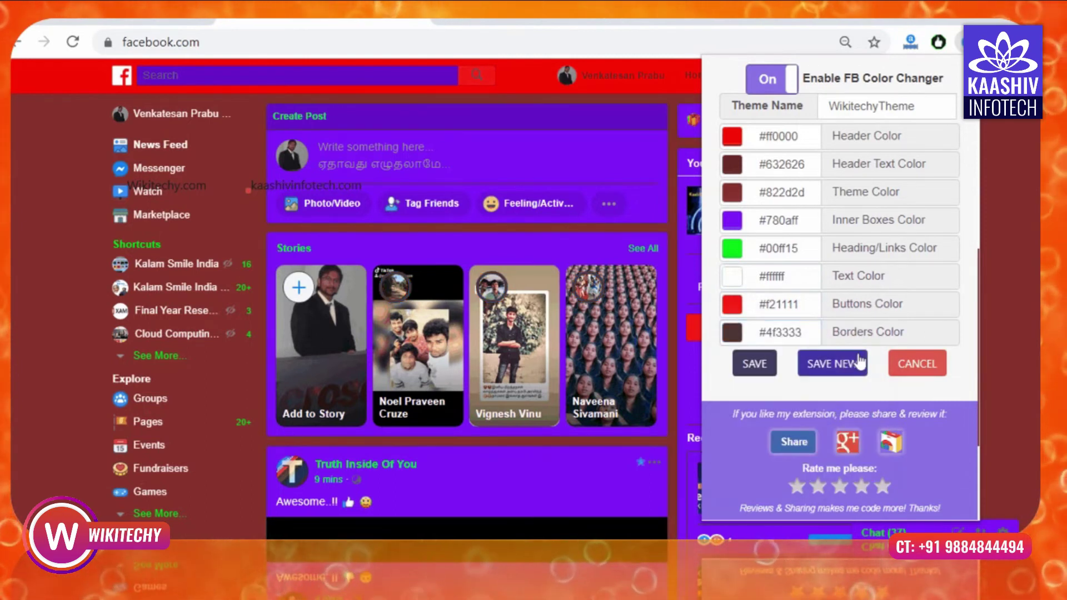
{"action": "left_click", "coordinate": [826, 364]}
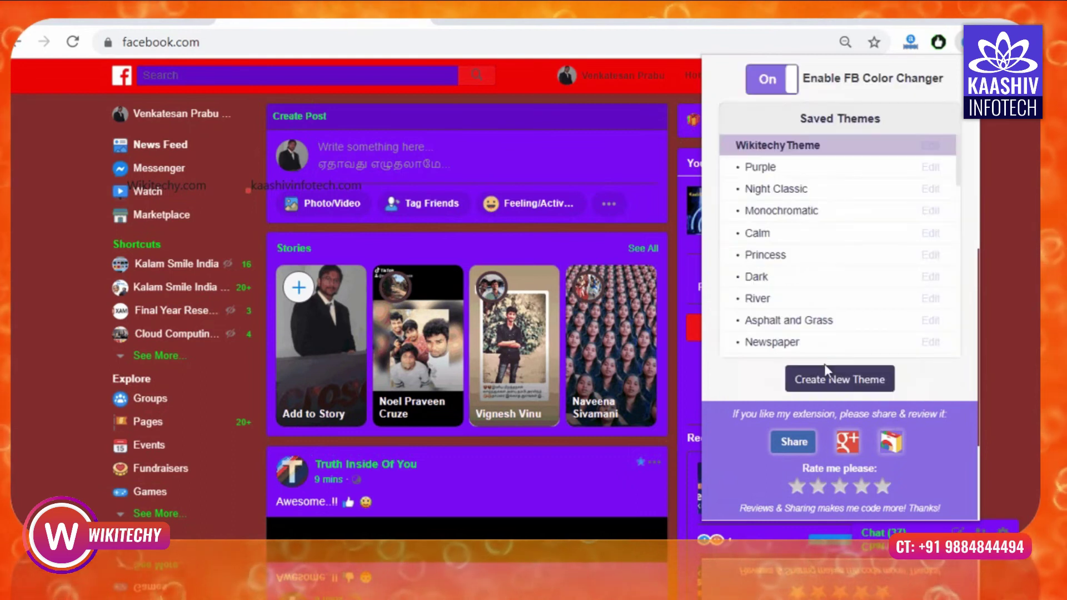
- Try the Princess, Simple and Dark saved themes, then reapply Wikitechy Theme
{"action": "left_click", "coordinate": [866, 255]}
{"action": "scroll", "coordinate": [867, 253], "scroll_direction": "down", "scroll_amount": 5}
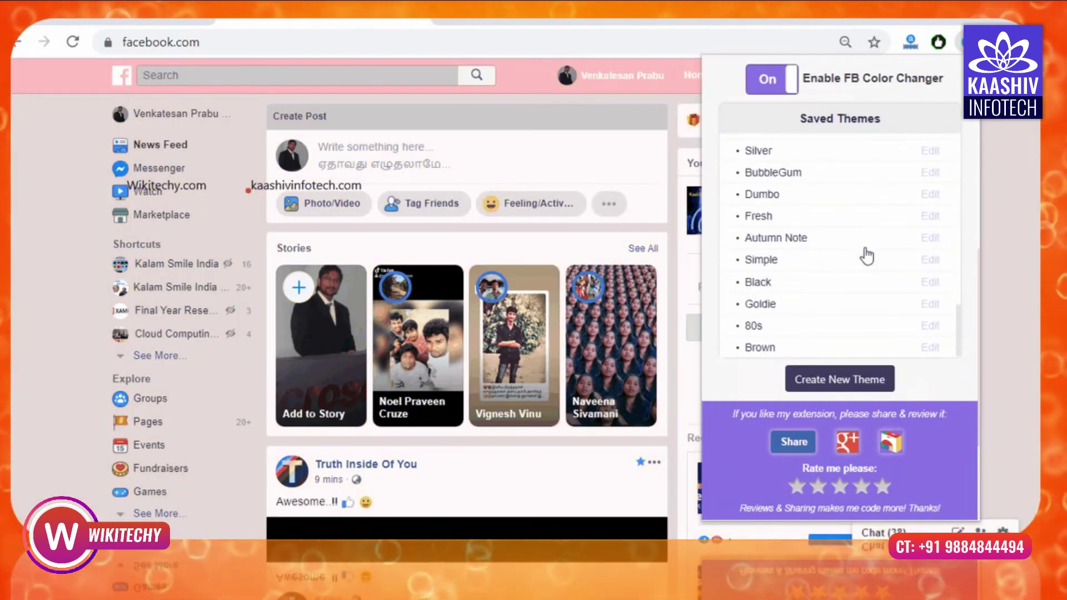
{"action": "left_click", "coordinate": [867, 258]}
{"action": "scroll", "coordinate": [867, 267], "scroll_direction": "up", "scroll_amount": 4}
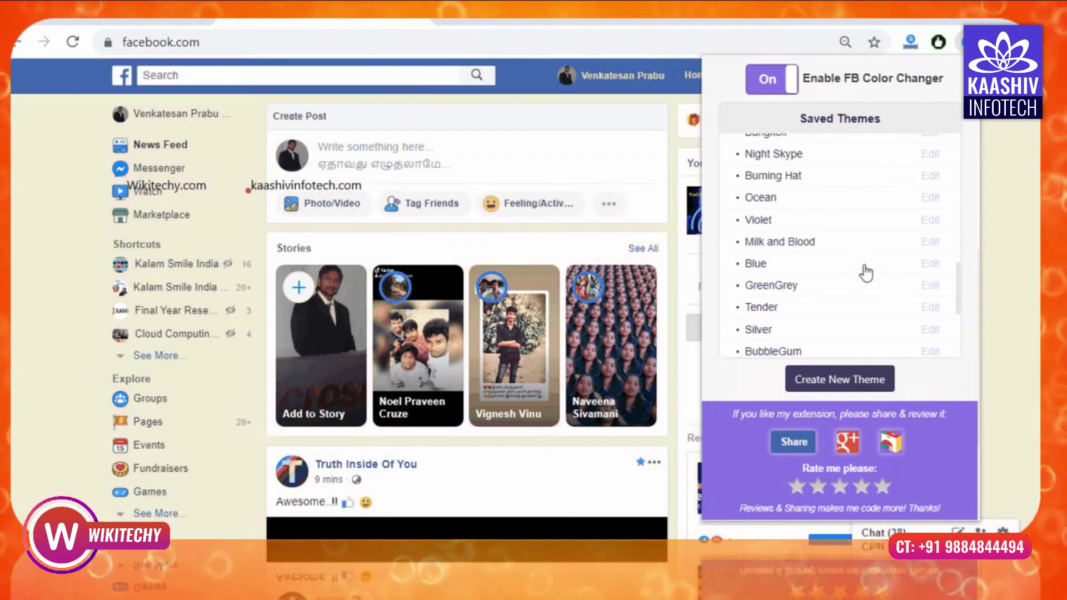
{"action": "scroll", "coordinate": [865, 270], "scroll_direction": "up", "scroll_amount": 5}
{"action": "left_click", "coordinate": [866, 273]}
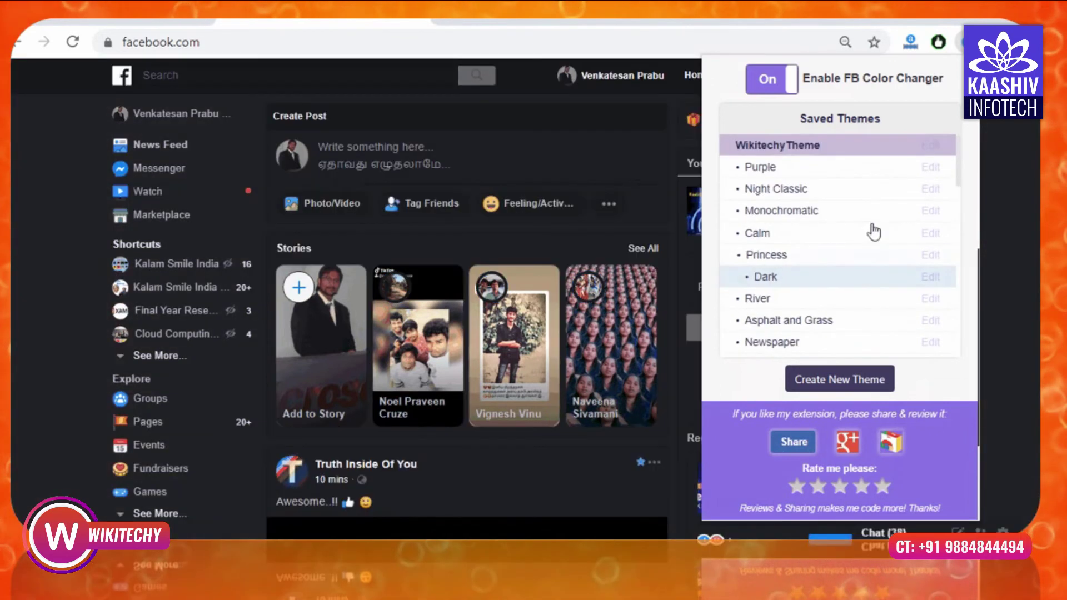
{"action": "left_click", "coordinate": [923, 146]}
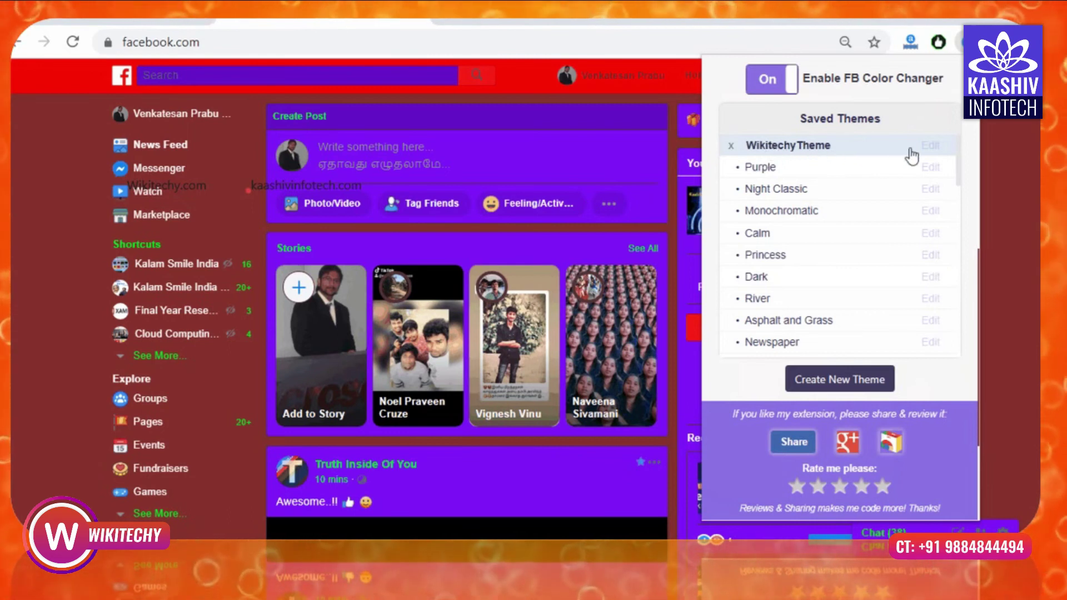
- Open Wikitechy Theme for editing, toggle Enable off and on, and close the colour changer
{"action": "left_click", "coordinate": [931, 145]}
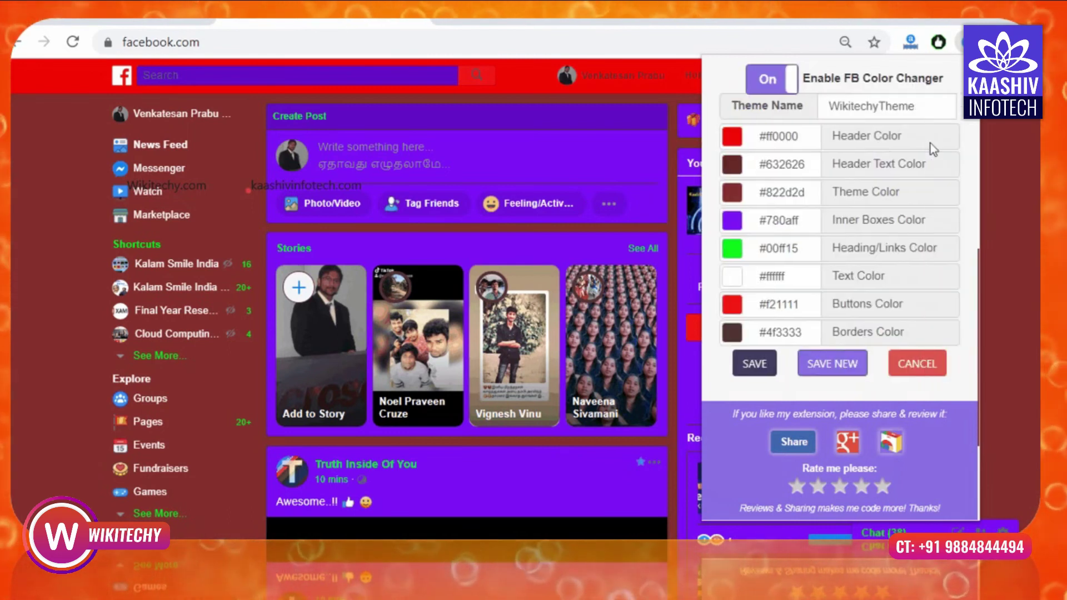
{"action": "left_click", "coordinate": [776, 81]}
{"action": "left_click", "coordinate": [781, 82]}
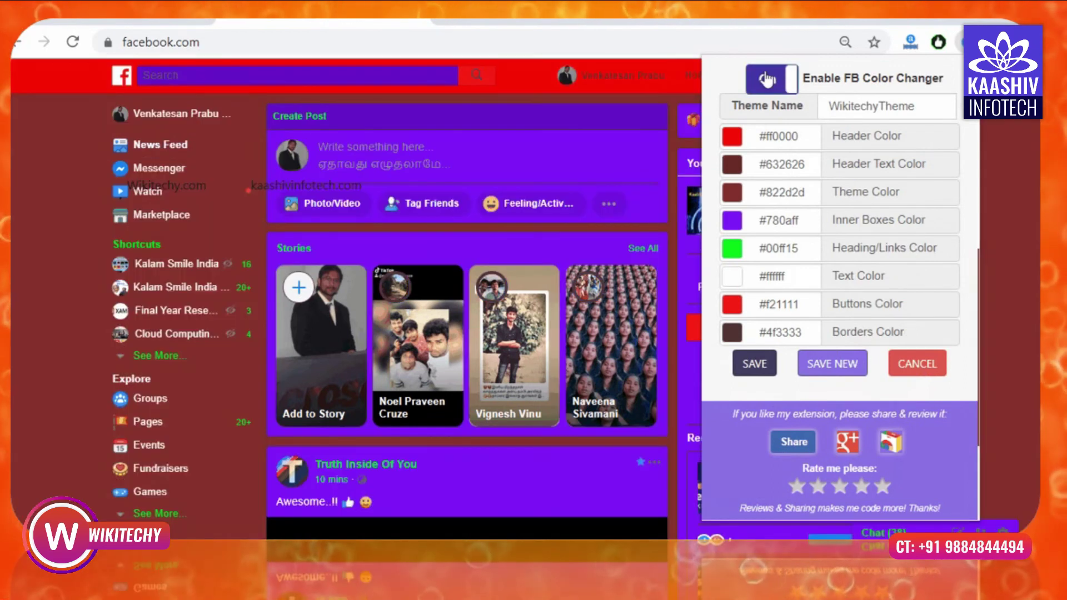
{"action": "left_click", "coordinate": [782, 86]}
{"action": "left_click", "coordinate": [784, 87]}
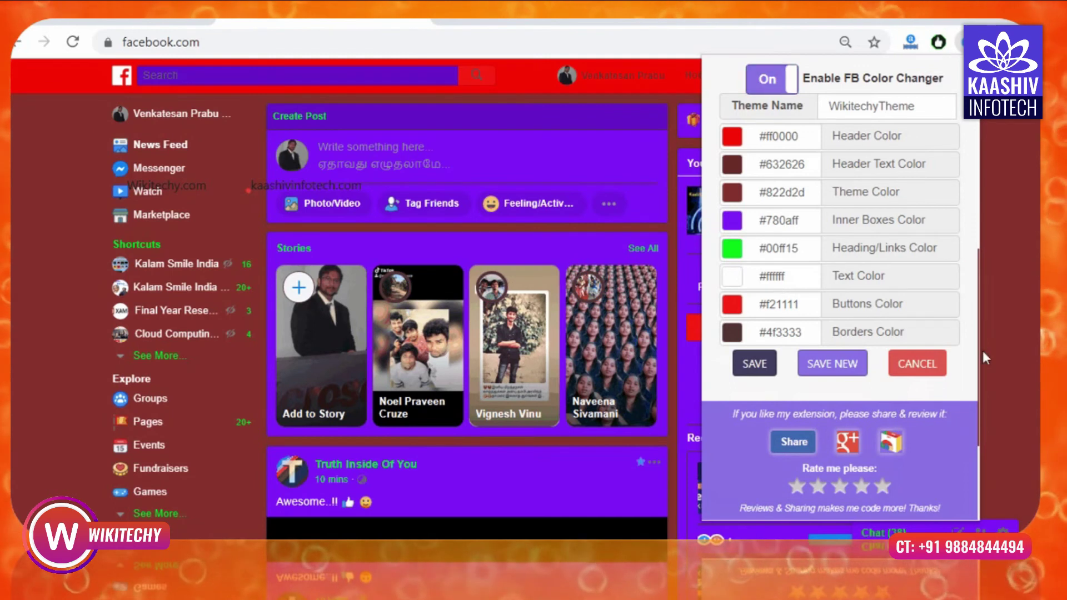
{"action": "left_click", "coordinate": [1005, 273]}
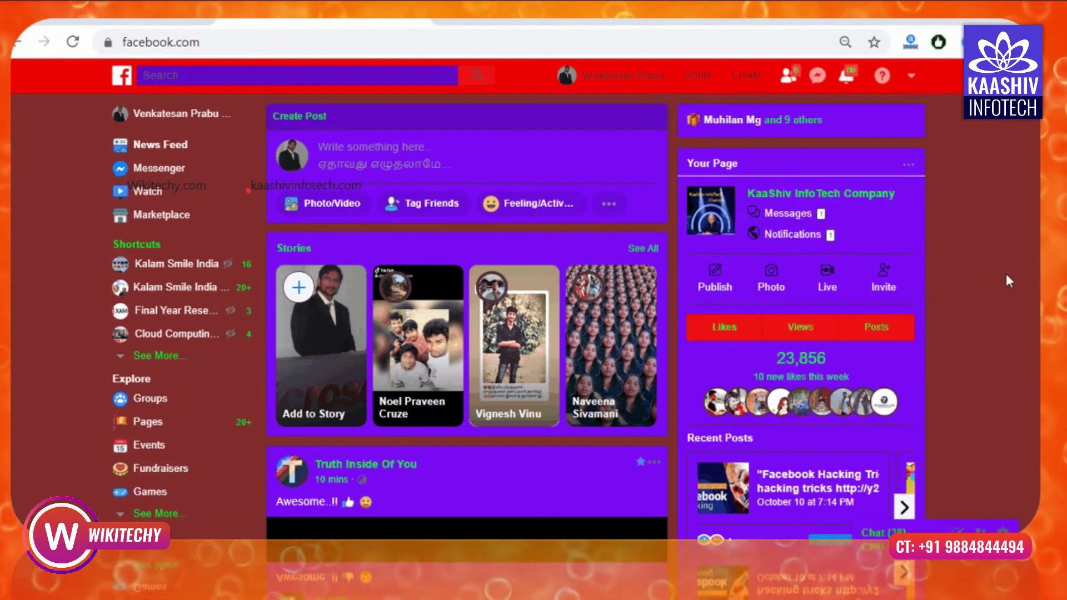
{"action": "scroll", "coordinate": [1006, 274], "scroll_direction": "down", "scroll_amount": 10}
{"action": "scroll", "coordinate": [1007, 277], "scroll_direction": "down", "scroll_amount": 15}
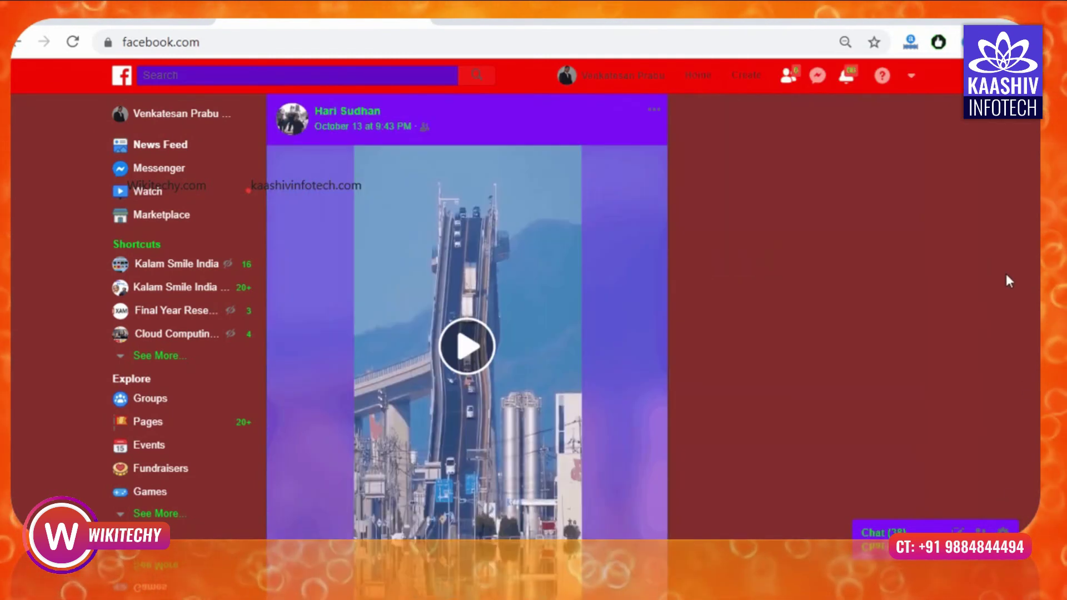
{"action": "scroll", "coordinate": [1006, 274], "scroll_direction": "down", "scroll_amount": 15}
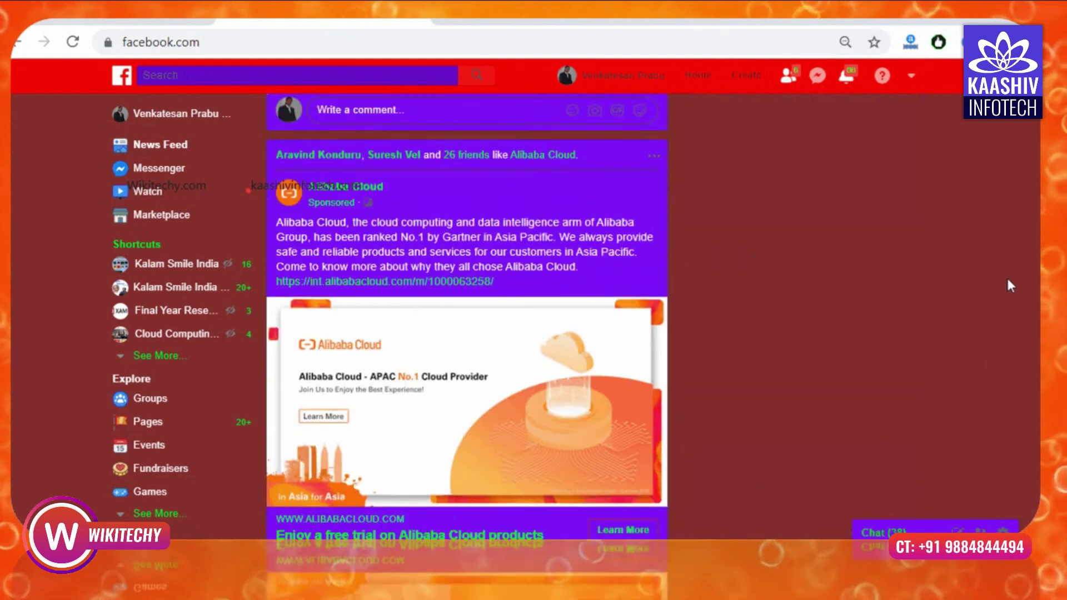
{"action": "scroll", "coordinate": [1009, 286], "scroll_direction": "up", "scroll_amount": 3}
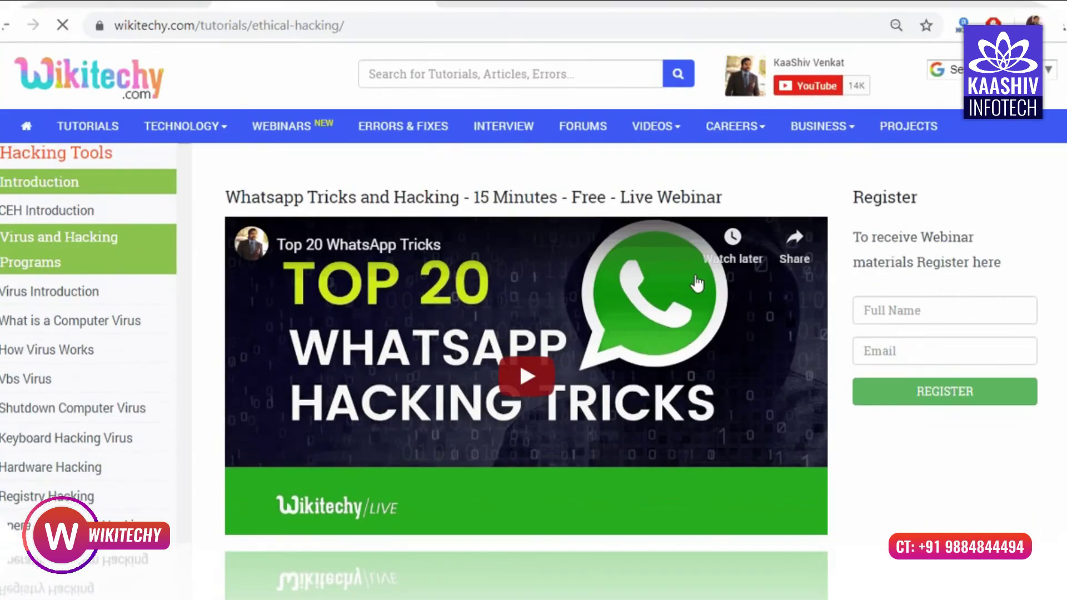
{"action": "left_click_drag", "start_coordinate": [353, 69], "coordinate": [243, 69]}
{"action": "left_click_drag", "start_coordinate": [243, 25], "coordinate": [115, 25]}
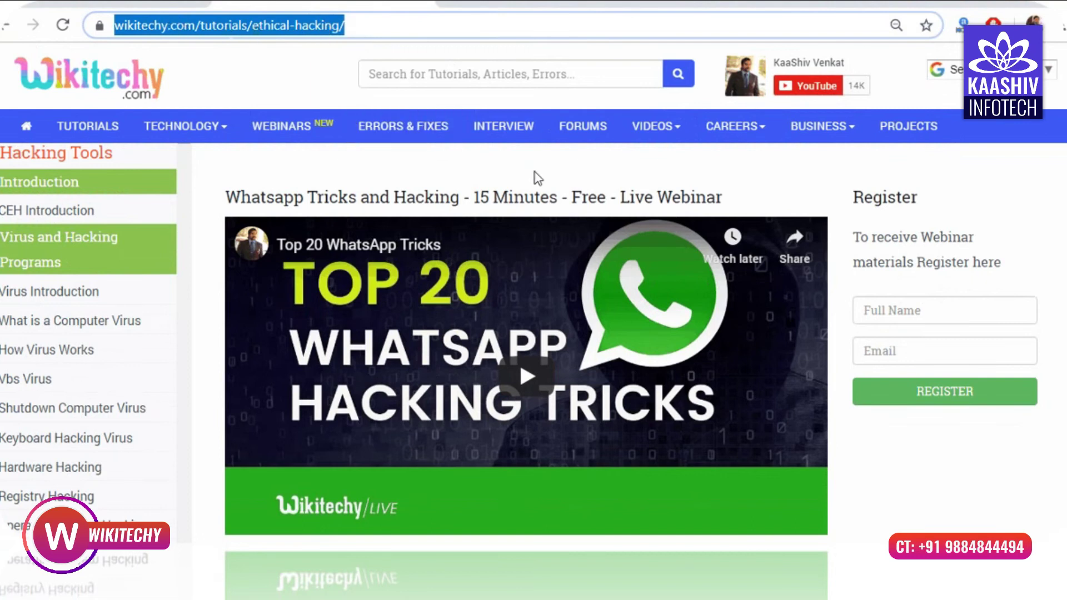
{"action": "scroll", "coordinate": [534, 176], "scroll_direction": "down", "scroll_amount": 10}
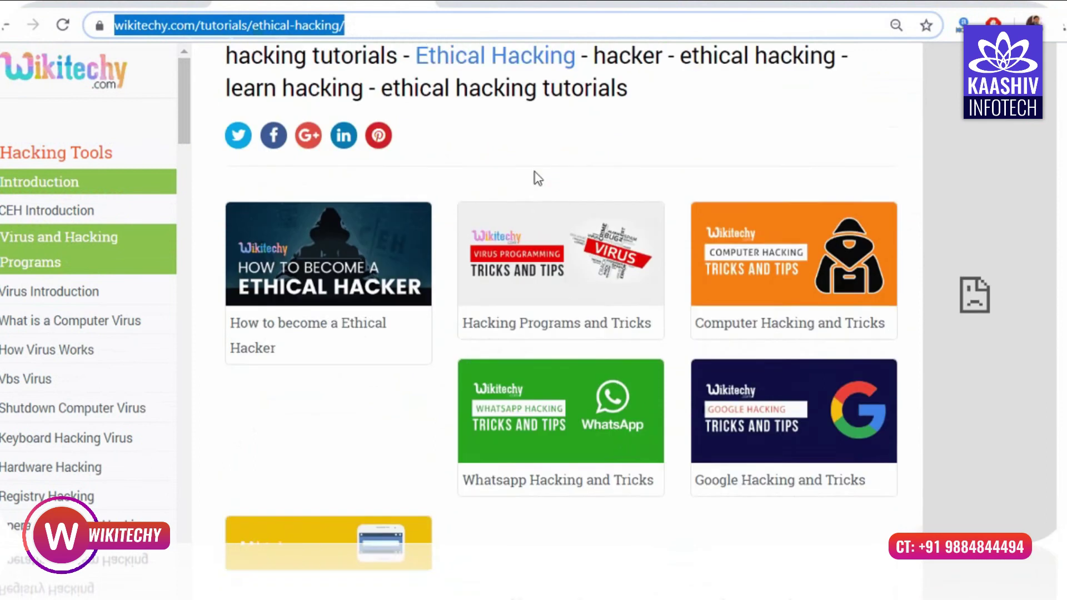
{"action": "scroll", "coordinate": [414, 60], "scroll_direction": "up", "scroll_amount": 10}
{"action": "left_click", "coordinate": [419, 28]}
{"action": "key", "text": "ctrl+a"}
{"action": "type", "text": "https://www.wikitechy.com/tutorials/ethical-hacking/facebook-hacking-tricks"}
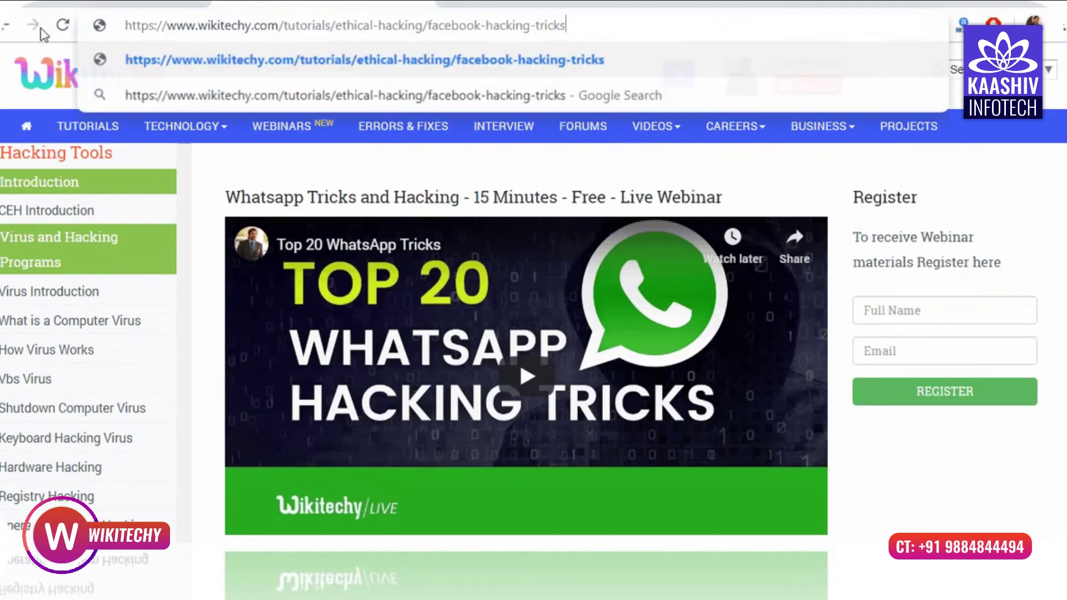
{"action": "left_click_drag", "start_coordinate": [430, 27], "coordinate": [89, 6]}
{"action": "left_click", "coordinate": [634, 28]}
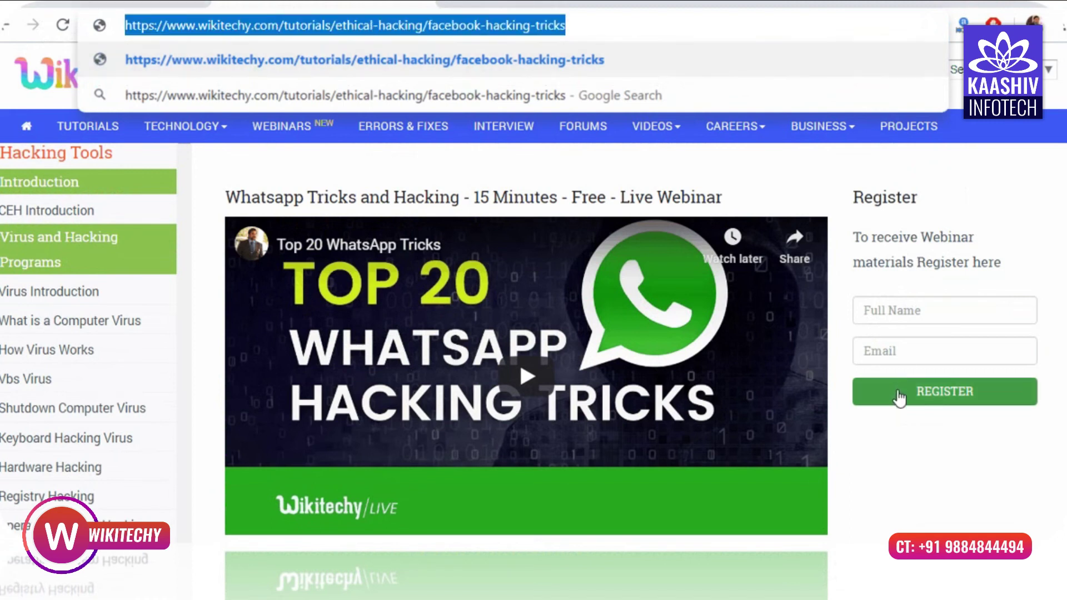